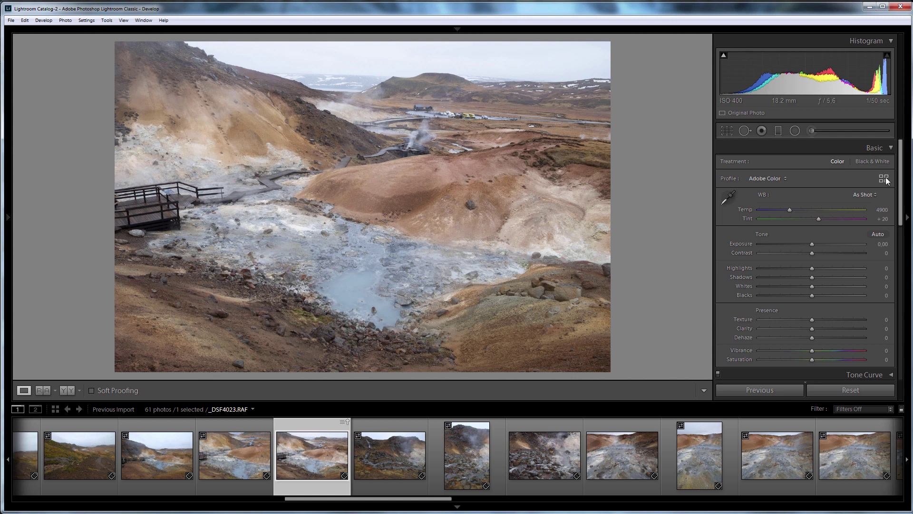
# Apply the Sat+ profile from the Island group to the geothermal photo in Lightroom
pyautogui.click(884, 179)
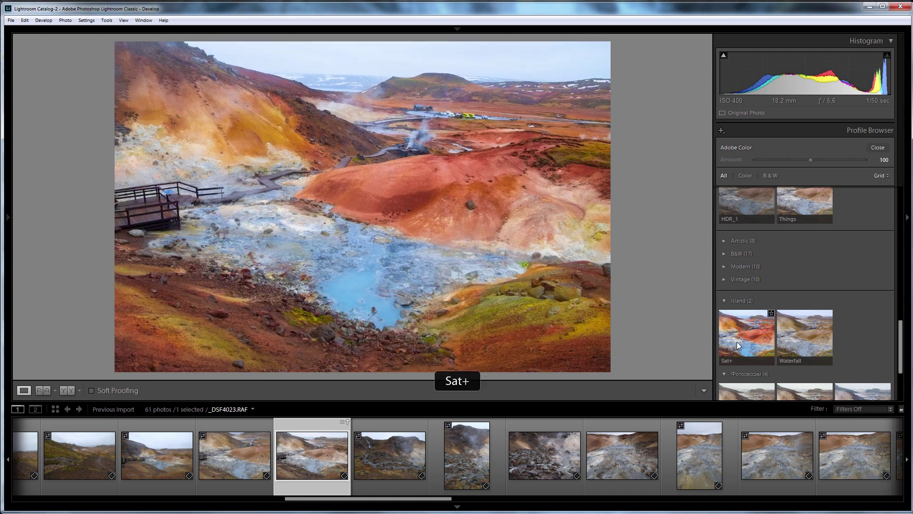
pyautogui.click(738, 341)
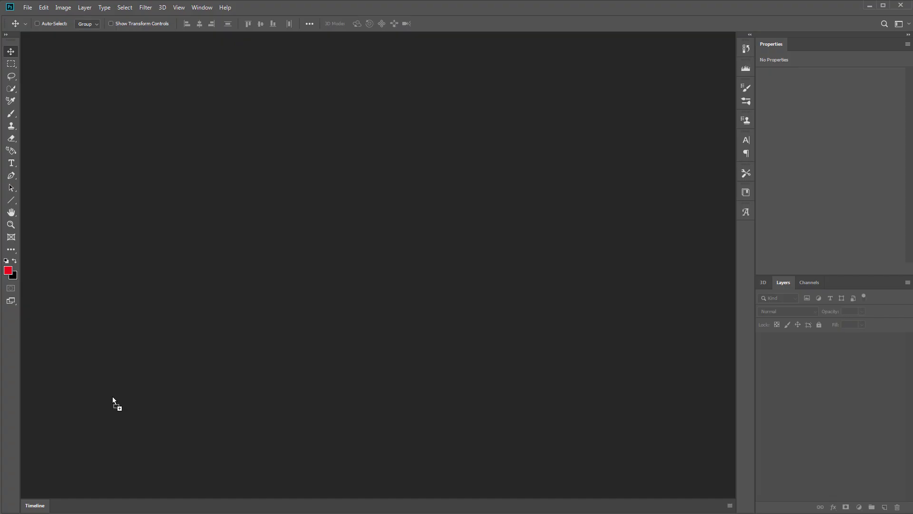
# Open _DSF4023.RAF in Camera Raw with the Adobe Landscape profile and send it to Photoshop
pyautogui.moveTo(112, 396); pyautogui.dragTo(112, 396)
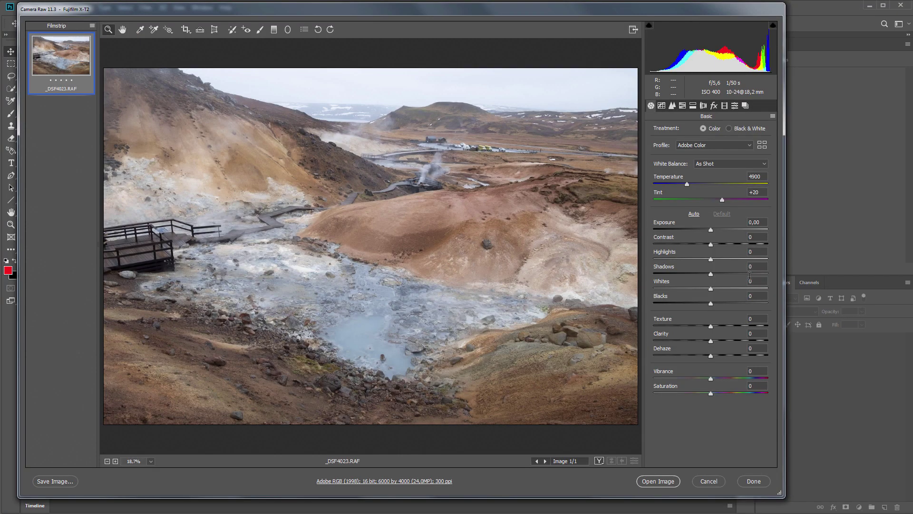
pyautogui.click(761, 145)
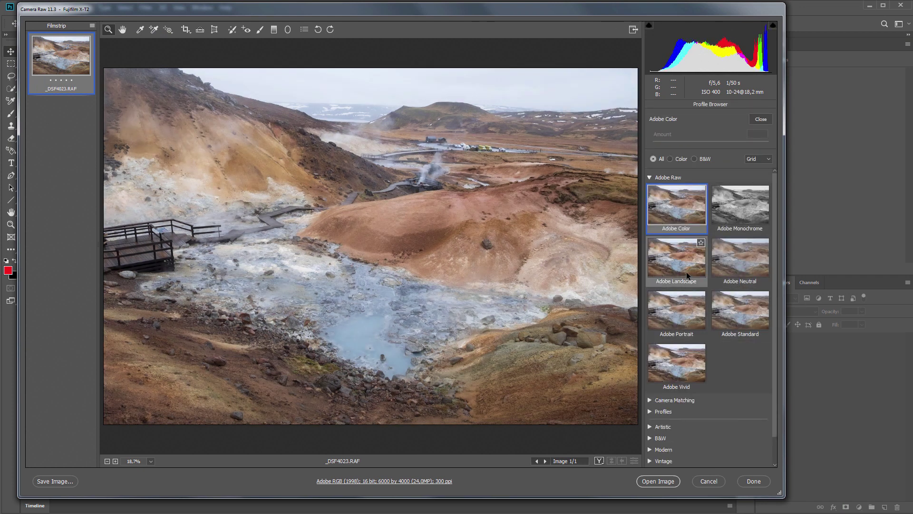
pyautogui.click(678, 258)
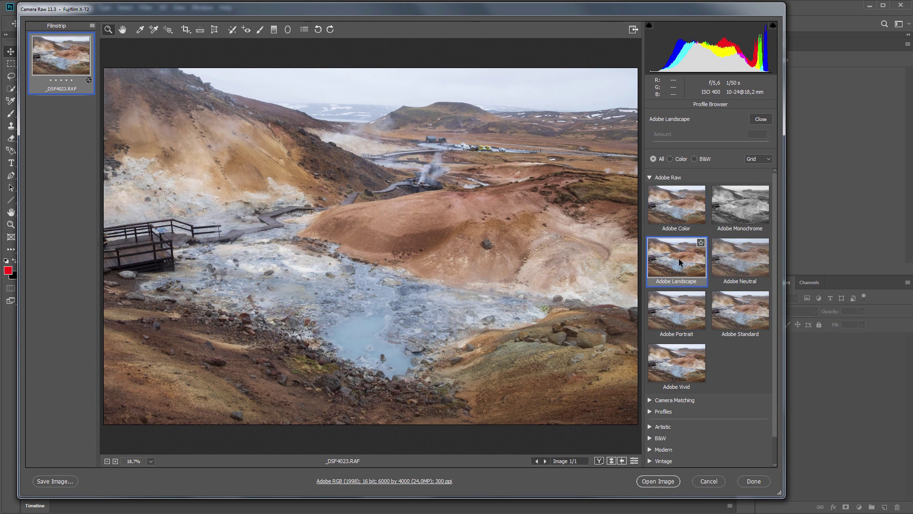
pyautogui.click(760, 120)
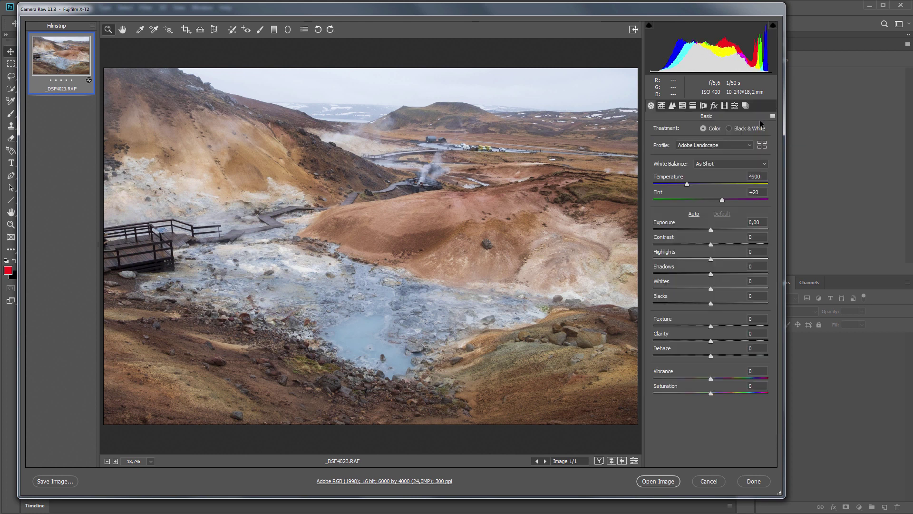
pyautogui.click(659, 481)
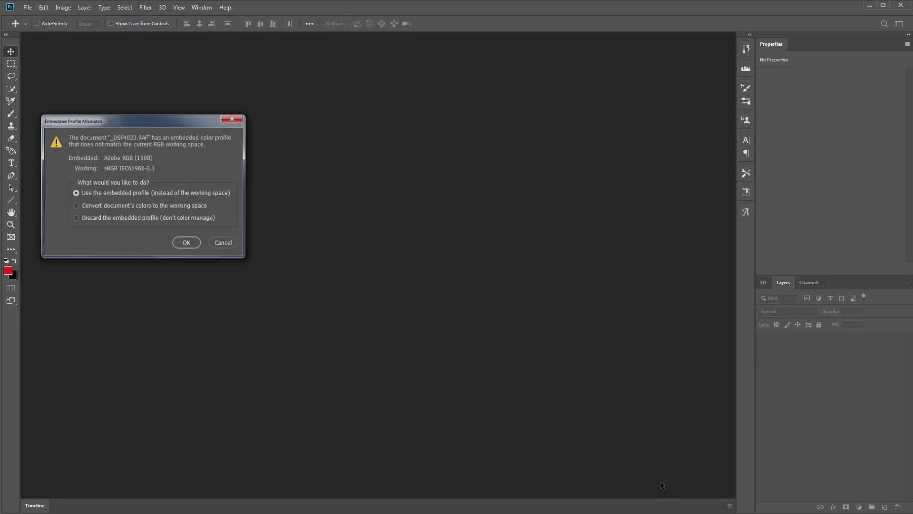
# Keep the embedded profile, load the photo into 3D LUT Creator, and switch the grid to LABn
pyautogui.click(187, 243)
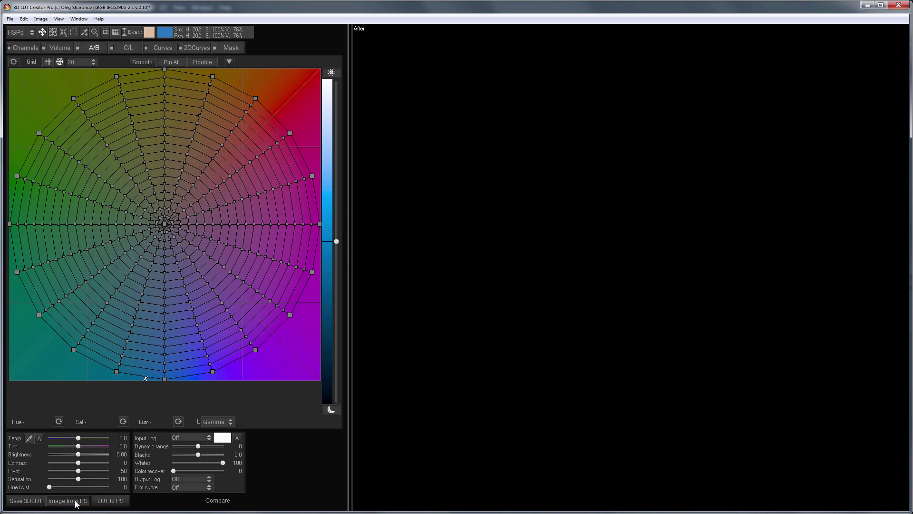
pyautogui.click(74, 503)
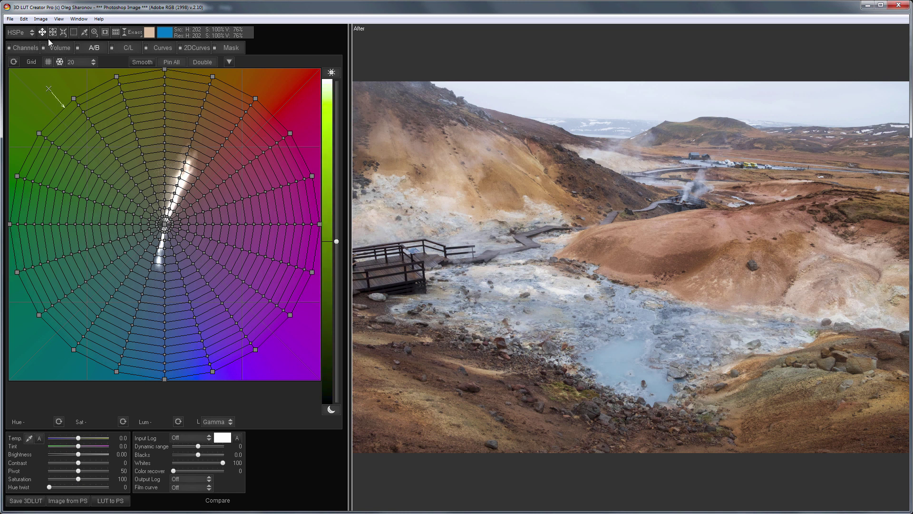
pyautogui.click(30, 33)
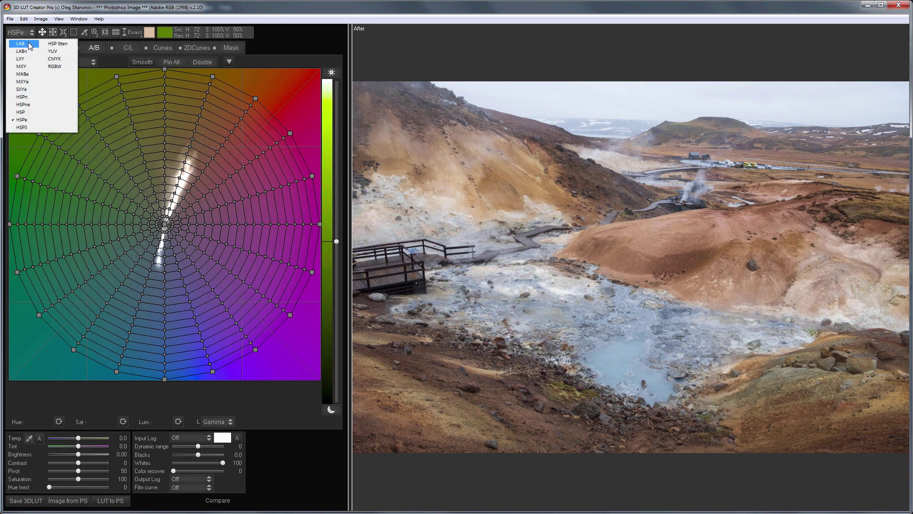
pyautogui.click(29, 45)
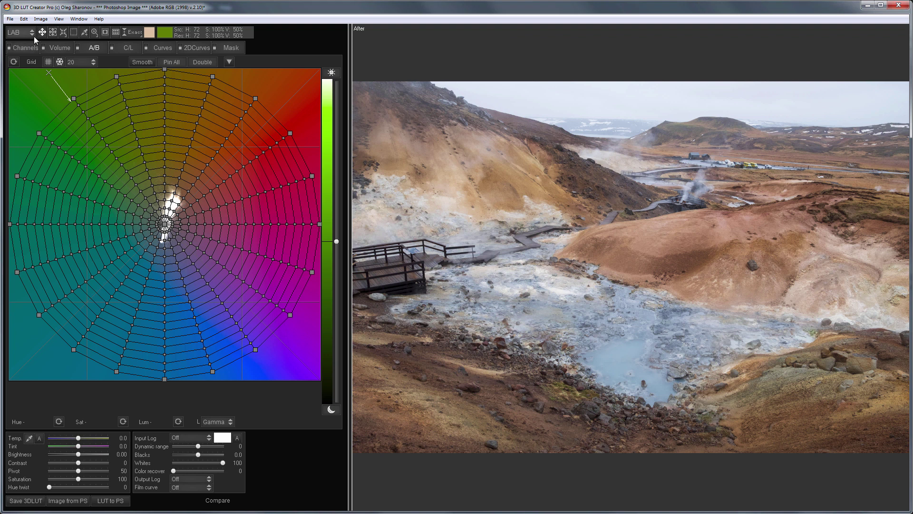
pyautogui.click(29, 32)
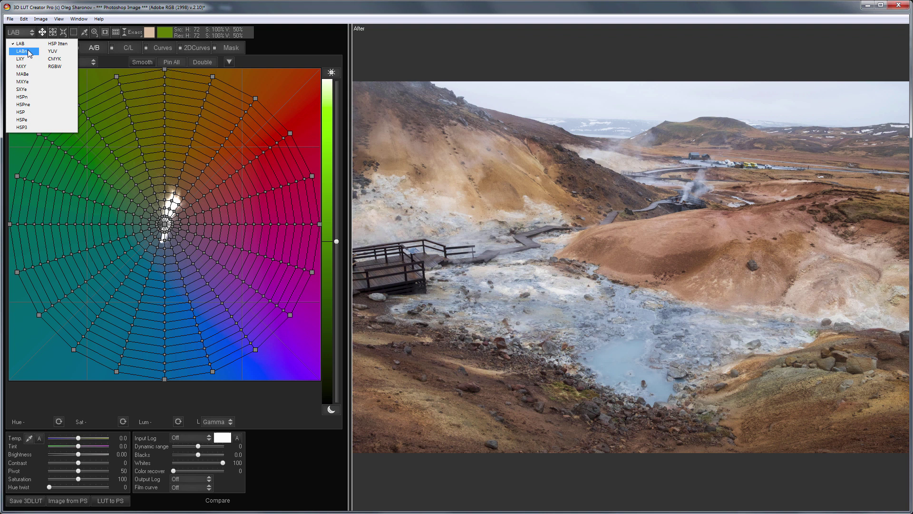
pyautogui.click(28, 50)
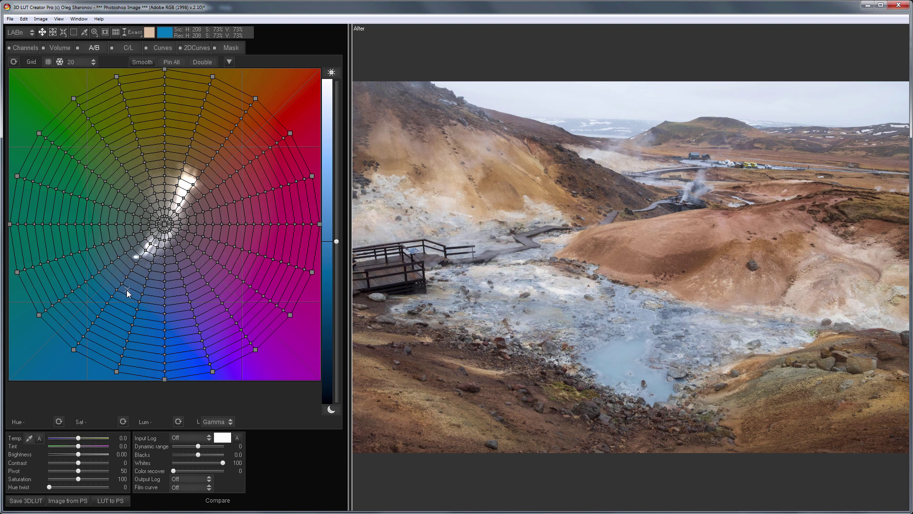
# Scale a grid ring outward for saturation, compile it as an external LUT, reset, and reselect LABn
pyautogui.doubleClick(187, 153)
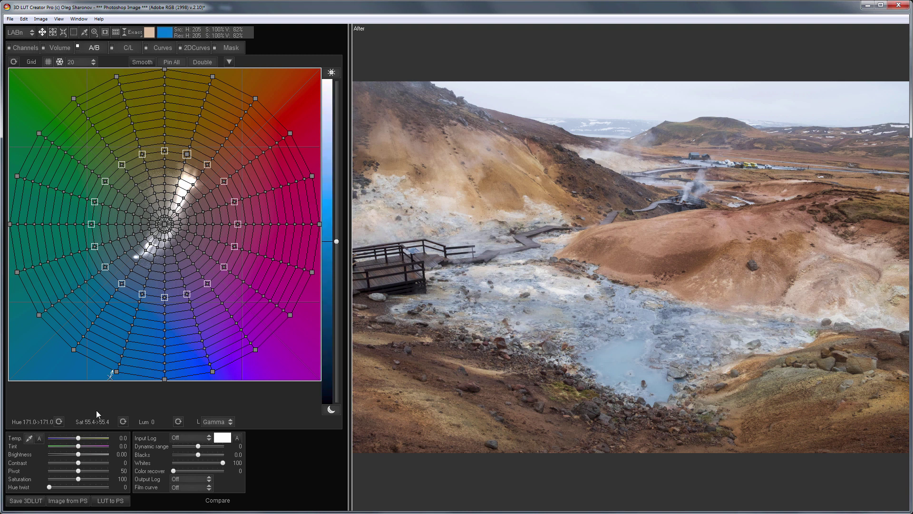
pyautogui.moveTo(101, 422); pyautogui.dragTo(153, 426)
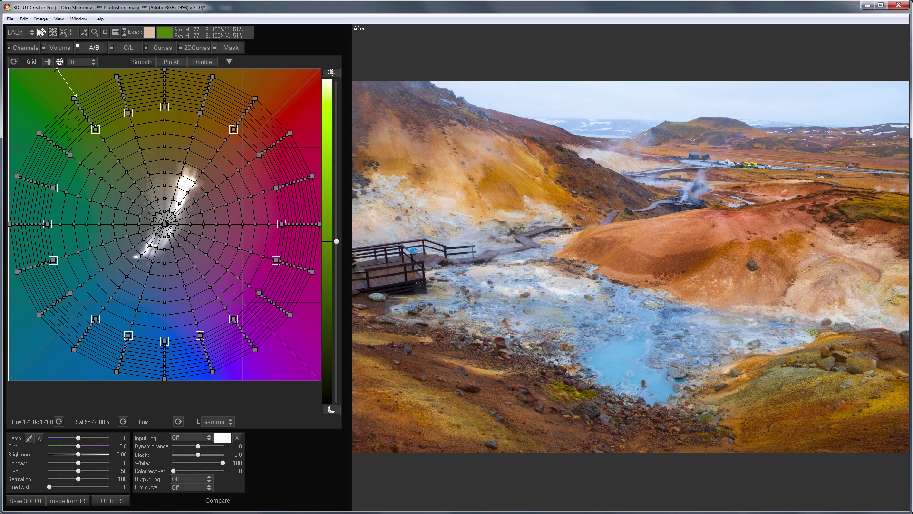
pyautogui.click(24, 19)
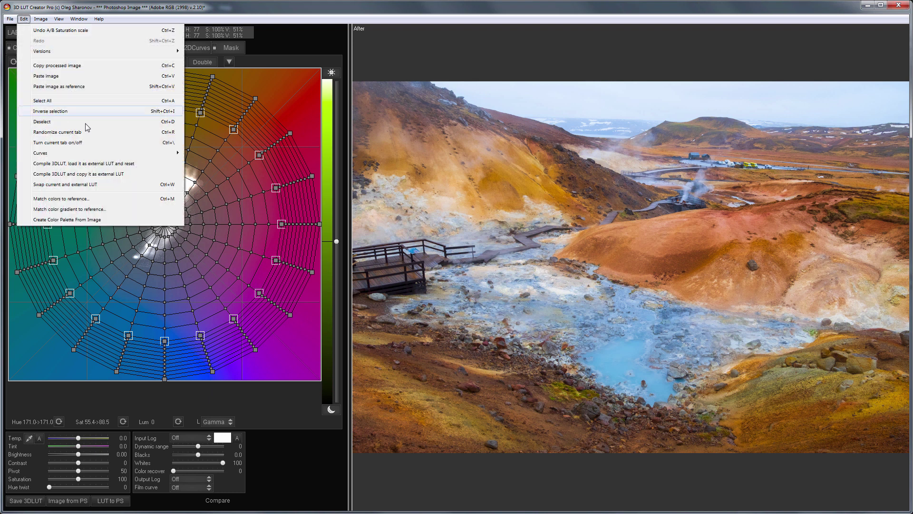
pyautogui.click(107, 164)
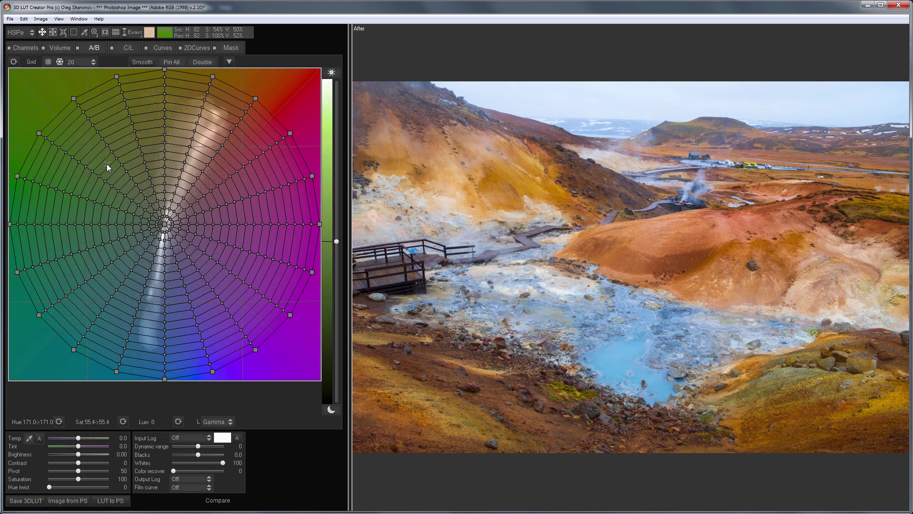
pyautogui.click(32, 34)
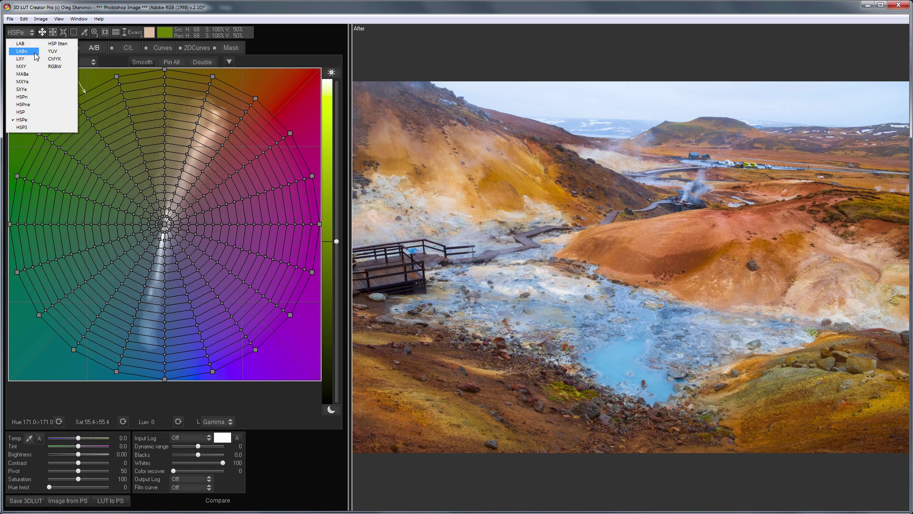
pyautogui.click(28, 50)
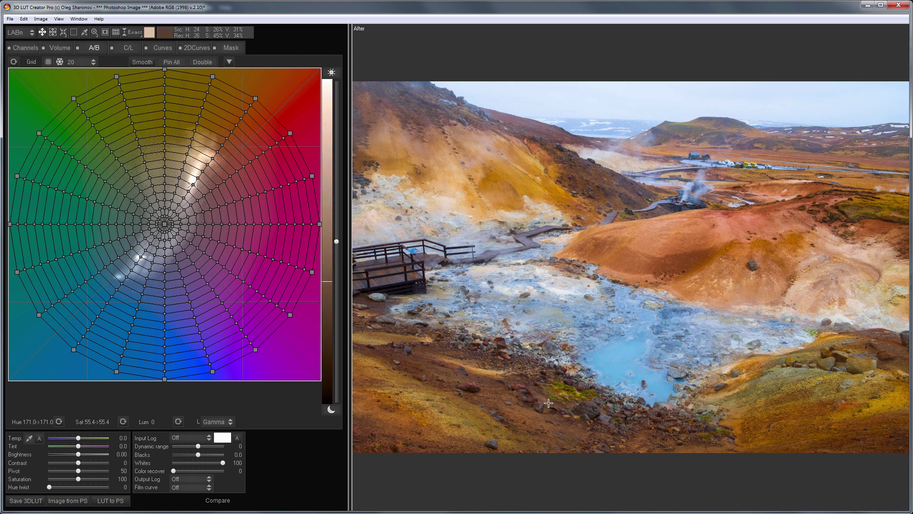
# Raise saturation of the upper-left green nodes to 114.6 and of a band of magenta-red nodes
pyautogui.click(164, 118)
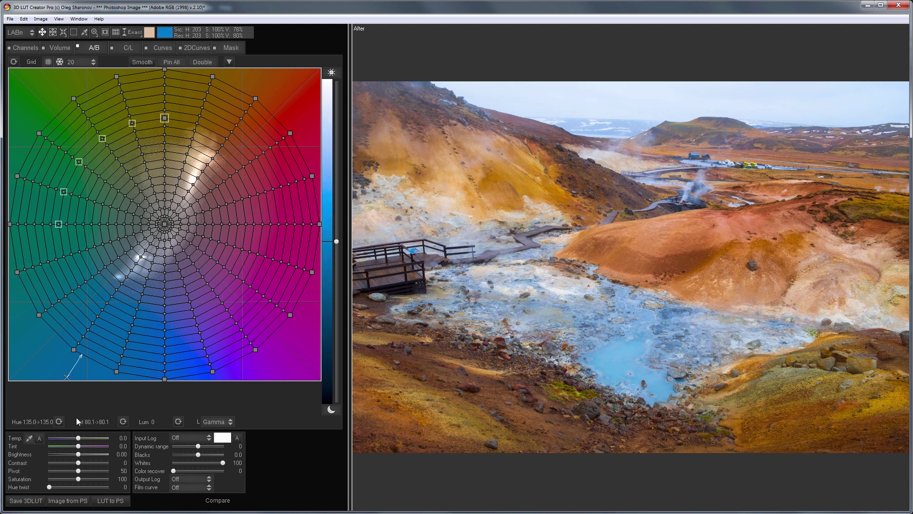
pyautogui.moveTo(81, 422); pyautogui.dragTo(190, 433)
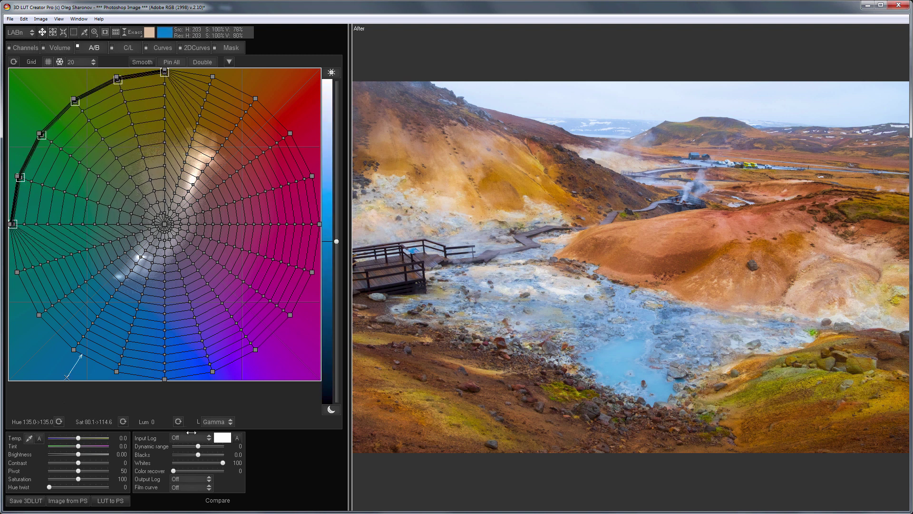
pyautogui.click(220, 206)
pyautogui.moveTo(221, 206); pyautogui.dragTo(198, 270)
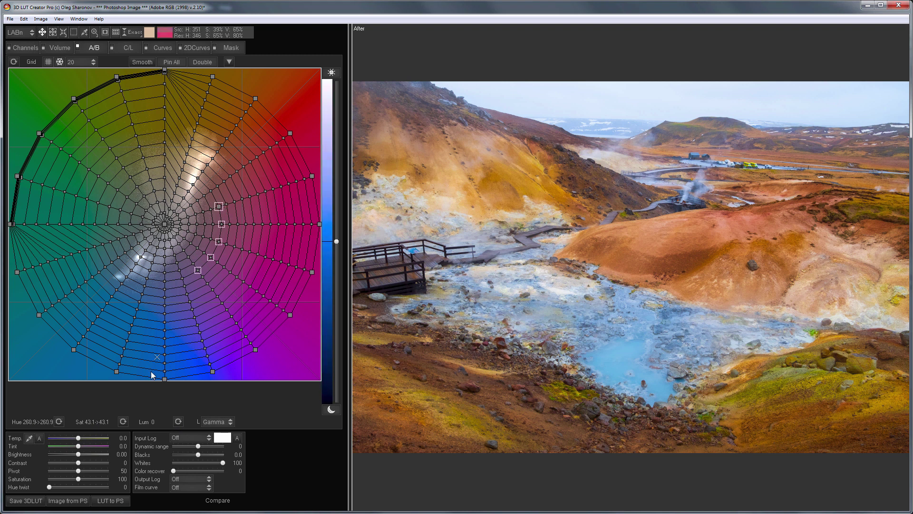
pyautogui.moveTo(93, 422); pyautogui.dragTo(137, 430)
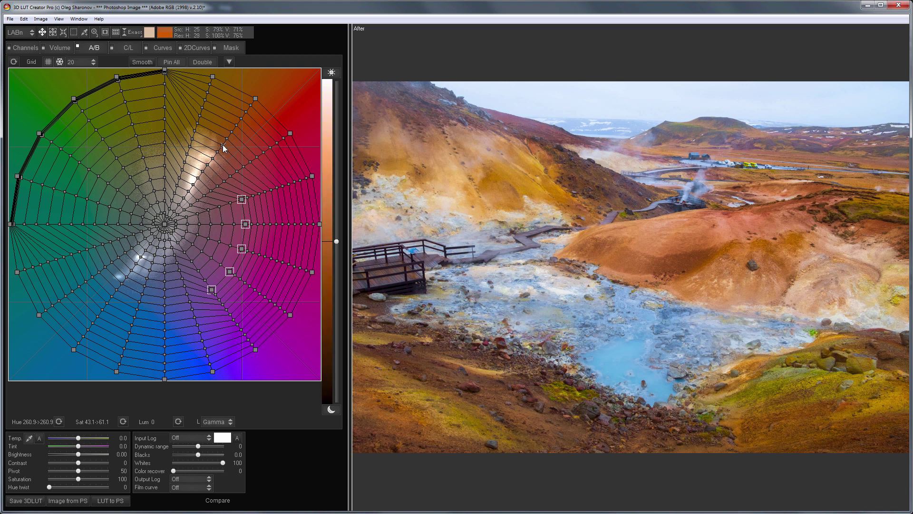
# Shift two orange-area A/B grid nodes to retune warm hues, checking the zoomed After image
pyautogui.moveTo(222, 145); pyautogui.dragTo(236, 152)
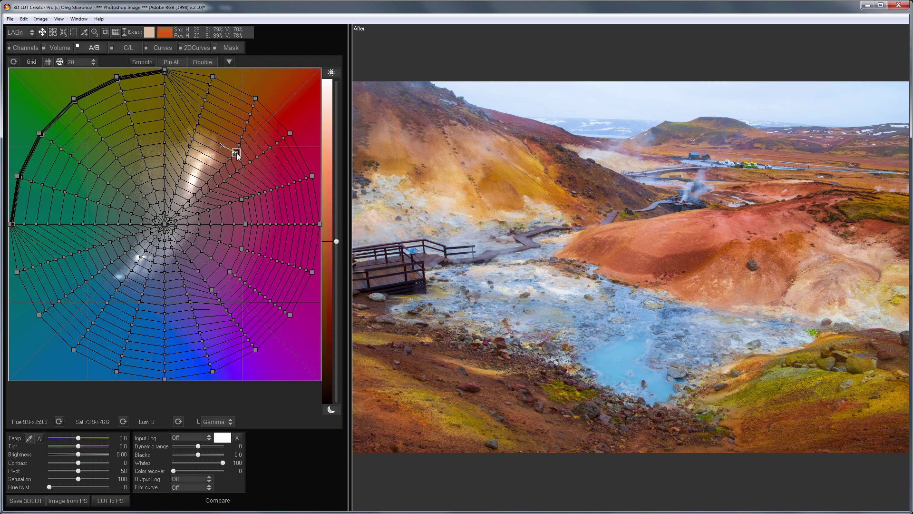
pyautogui.moveTo(193, 129); pyautogui.dragTo(185, 124)
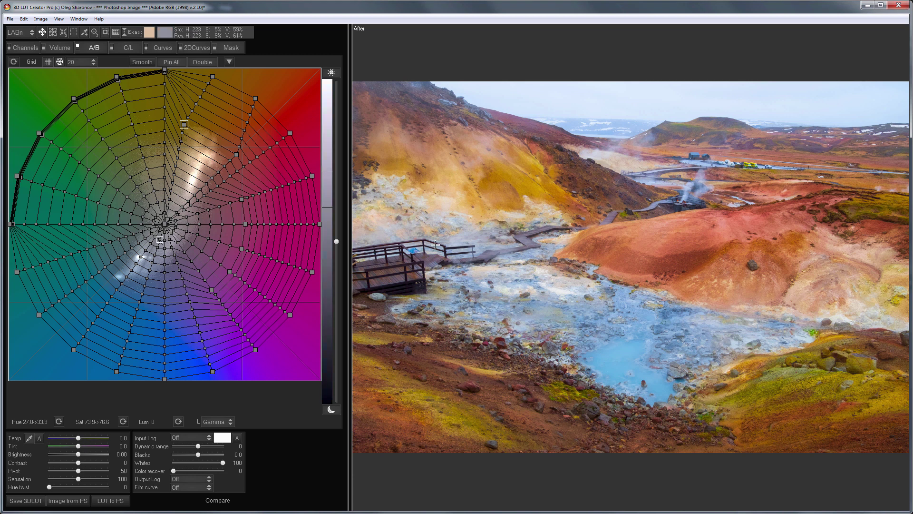
pyautogui.click(94, 32)
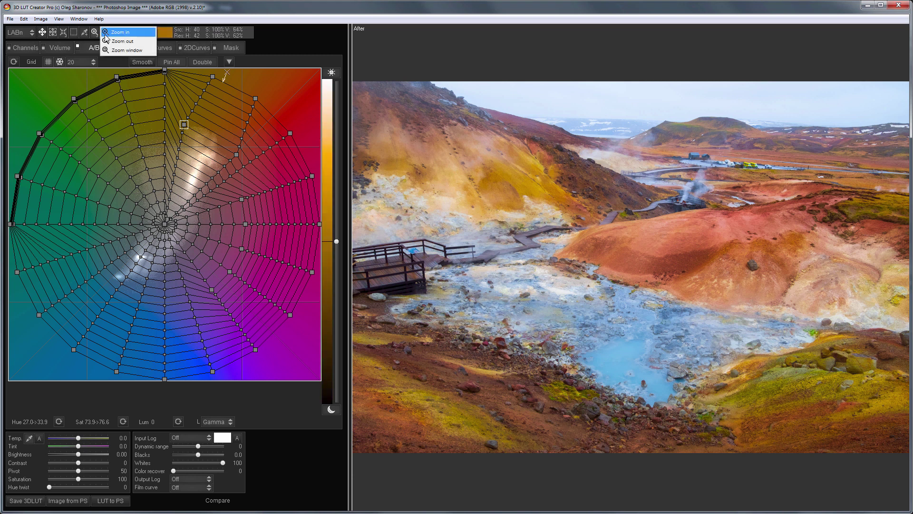
pyautogui.click(117, 41)
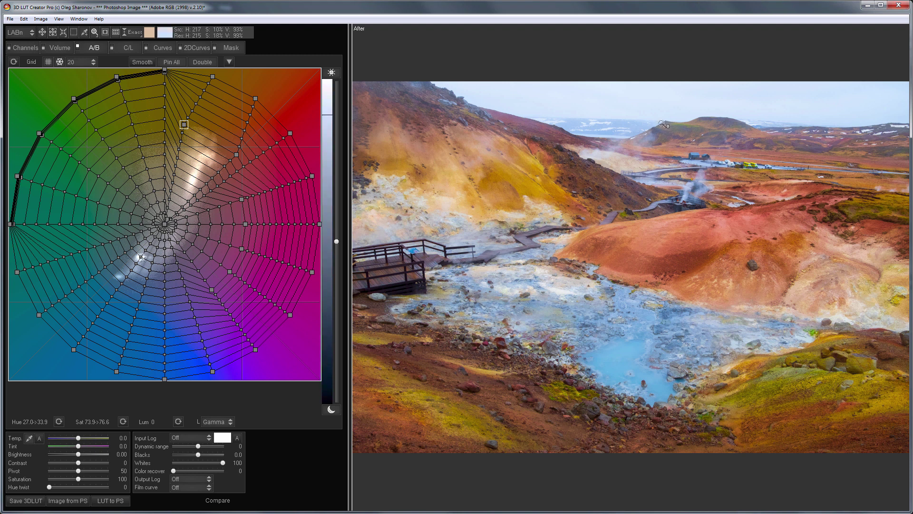
pyautogui.moveTo(662, 123); pyautogui.dragTo(807, 230)
# Export the LUT as a .cube file named Sat+ on the Desktop
pyautogui.click(10, 20)
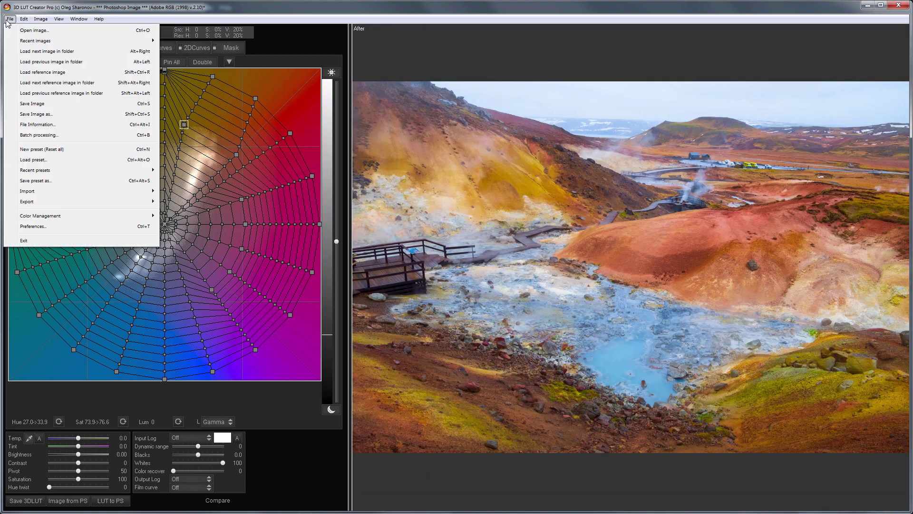
pyautogui.moveTo(61, 202)
pyautogui.click(195, 201)
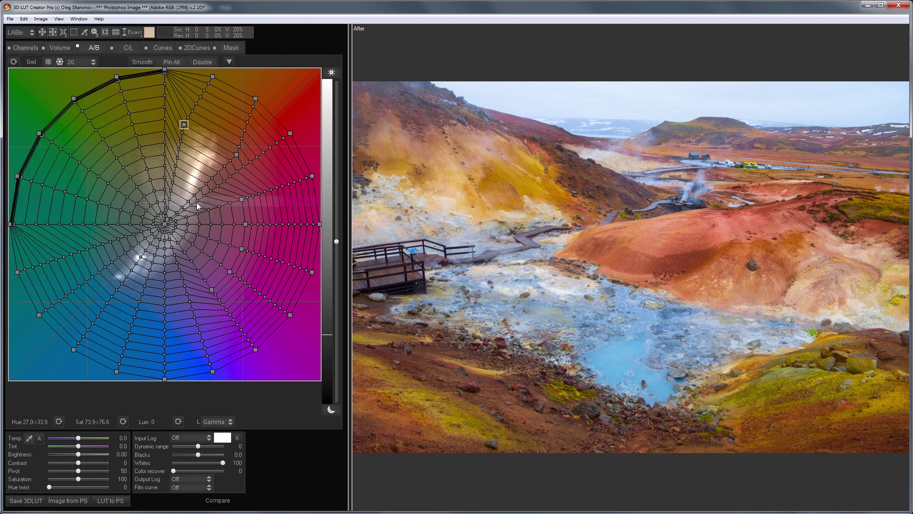
pyautogui.write('Sat+')
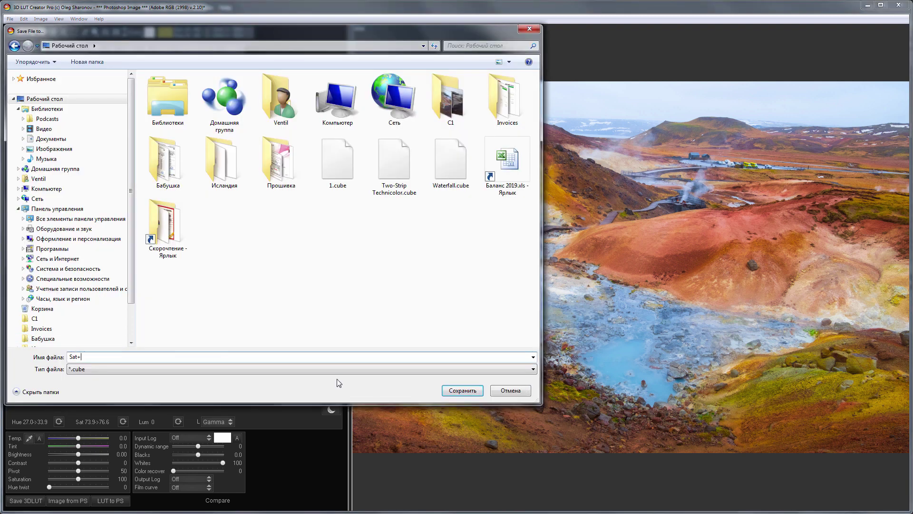
pyautogui.click(463, 390)
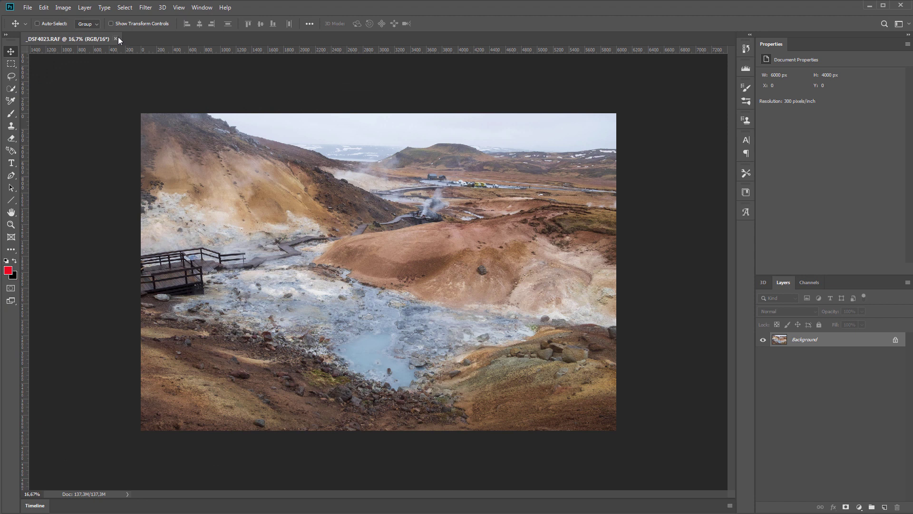
# Close the image in 3D LUT Creator and start a new Camera Raw profile named Sat+
pyautogui.click(118, 38)
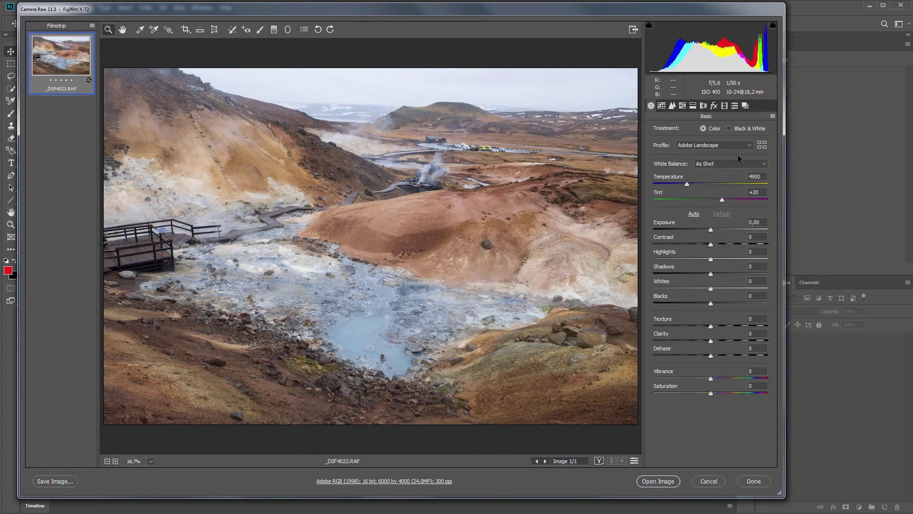
pyautogui.click(735, 106)
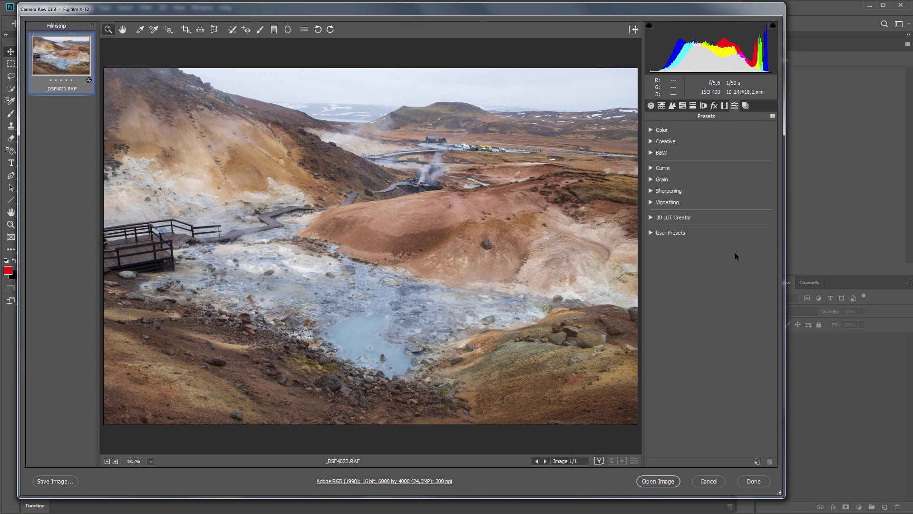
pyautogui.keyDown('alt'); pyautogui.click(757, 462); pyautogui.keyUp('alt')
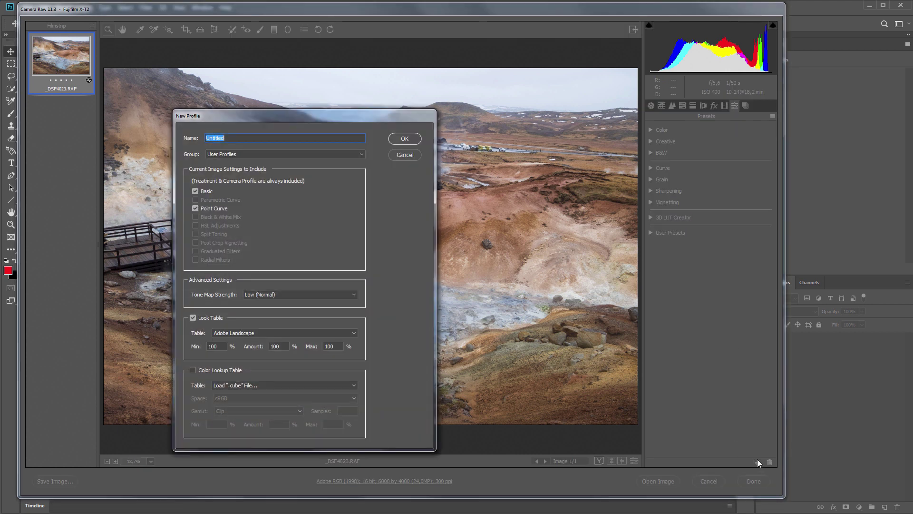
pyautogui.write('Sat+')
# Put the profile in the Island group with Sat+.cube as its colour lookup table
pyautogui.click(261, 154)
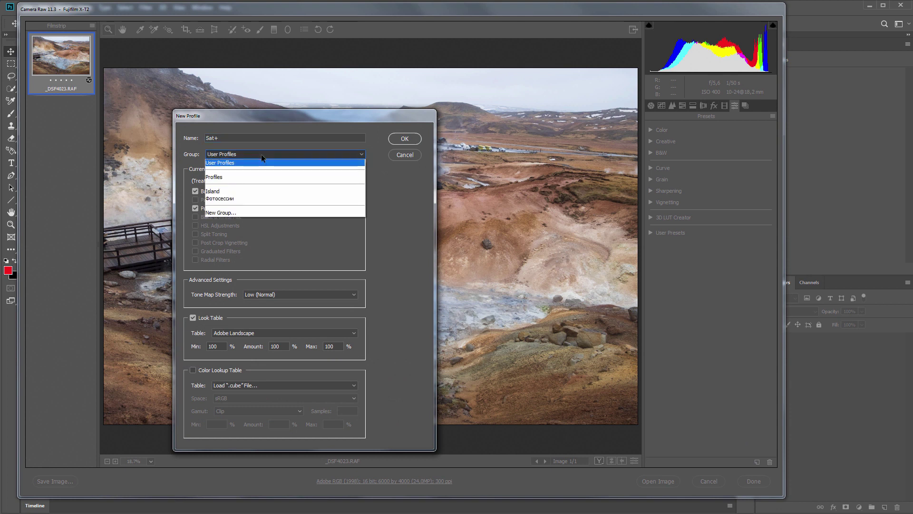
pyautogui.click(222, 189)
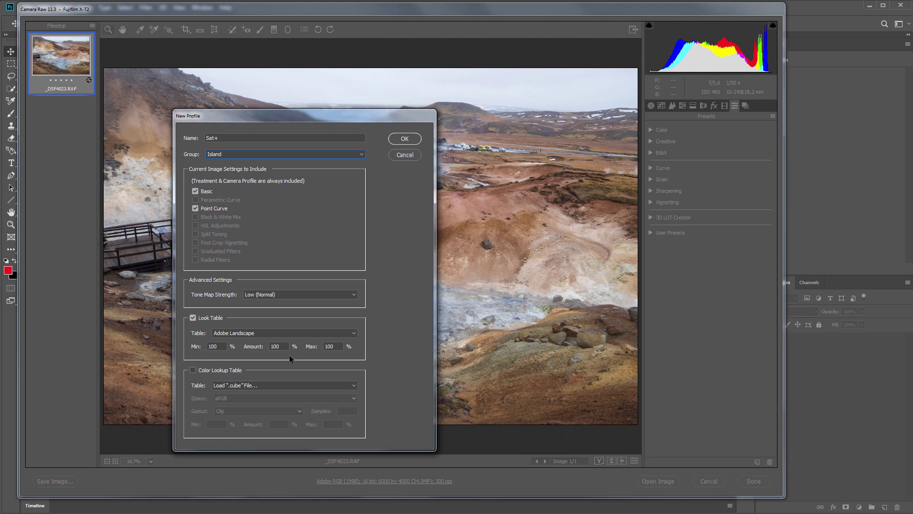
pyautogui.click(192, 369)
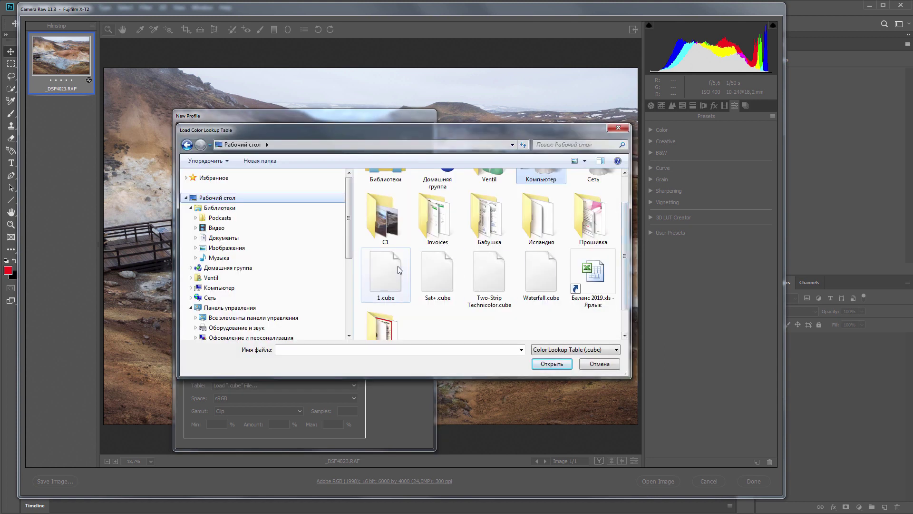
pyautogui.click(436, 280)
pyautogui.doubleClick(436, 279)
pyautogui.click(410, 139)
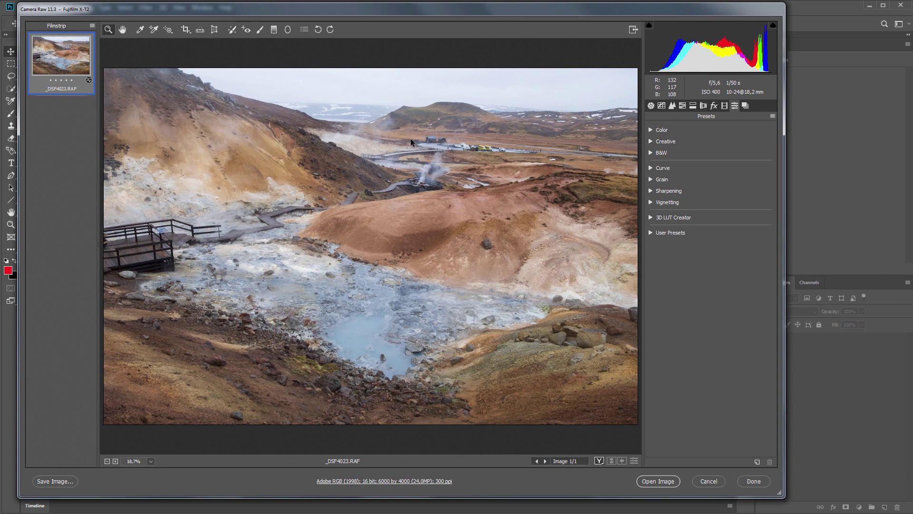
# Apply the Island group's Sat+ profile in Camera Raw at Amount 97
pyautogui.click(651, 105)
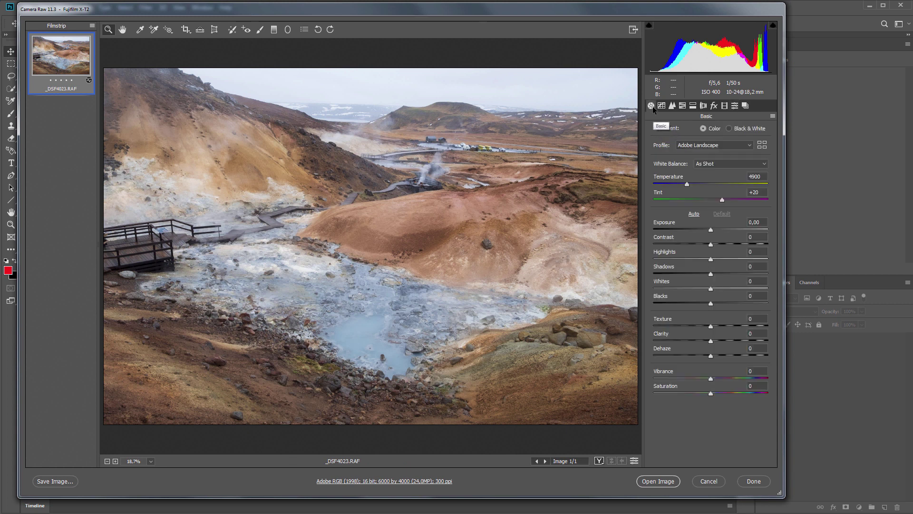
pyautogui.click(762, 145)
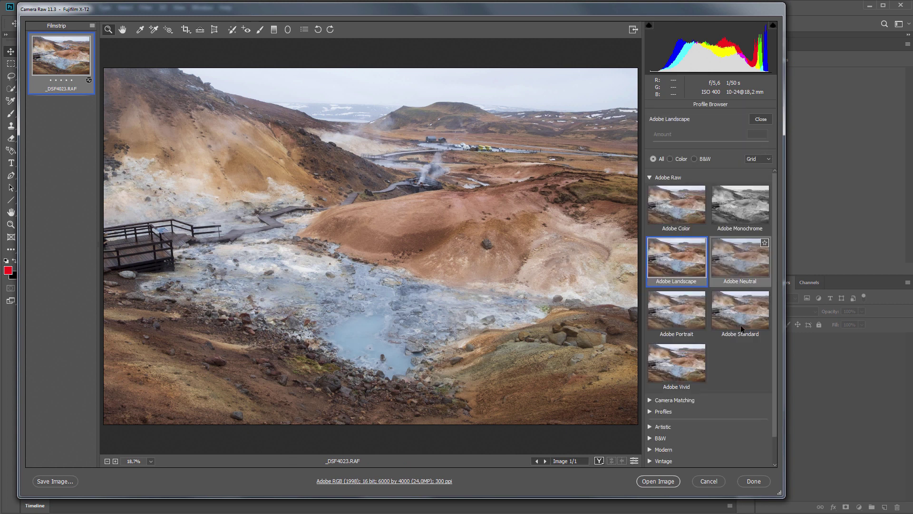
pyautogui.scroll(-1, 676, 436)
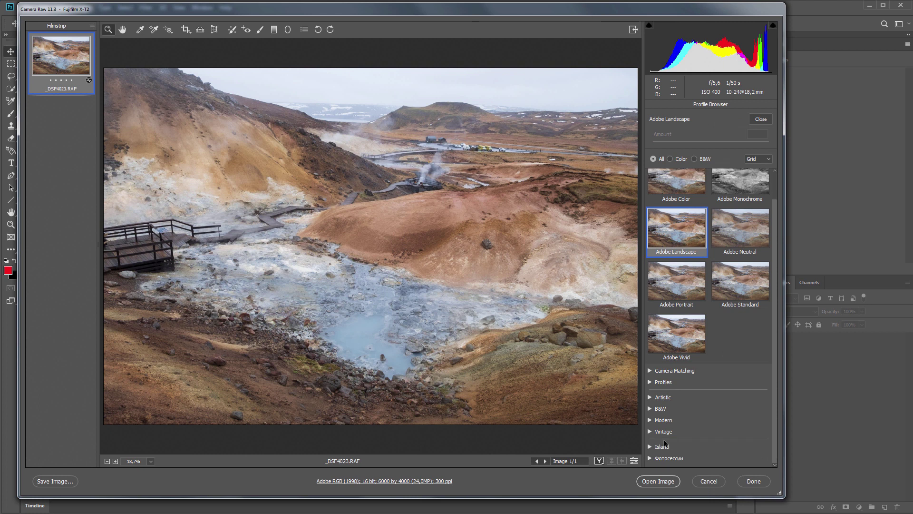
pyautogui.click(650, 446)
pyautogui.click(661, 444)
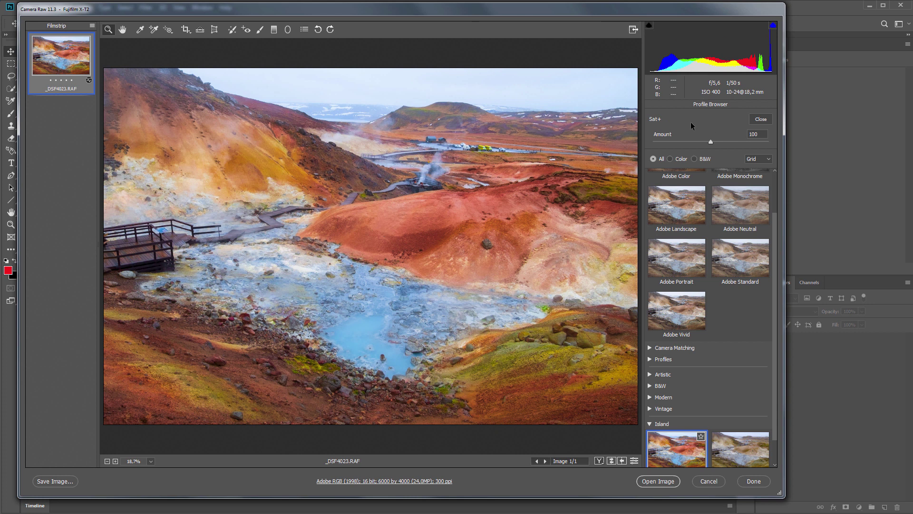
pyautogui.moveTo(711, 142)
pyautogui.mouseDown()
pyautogui.moveTo(687, 143)
pyautogui.moveTo(763, 145)
pyautogui.moveTo(684, 152)
pyautogui.moveTo(709, 154)
pyautogui.mouseUp()
pyautogui.click(761, 118)
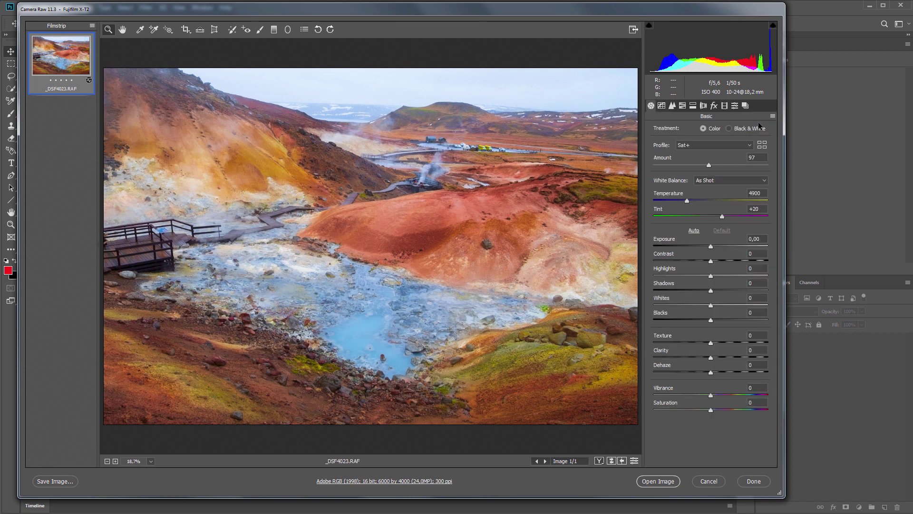
# Cancel Camera Raw, quit Photoshop and return to Lightroom Classic
pyautogui.click(705, 484)
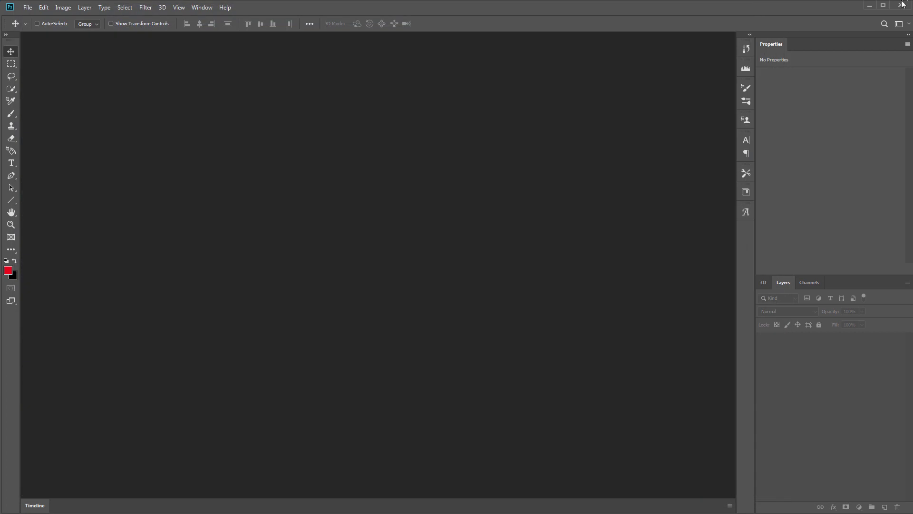
pyautogui.click(902, 4)
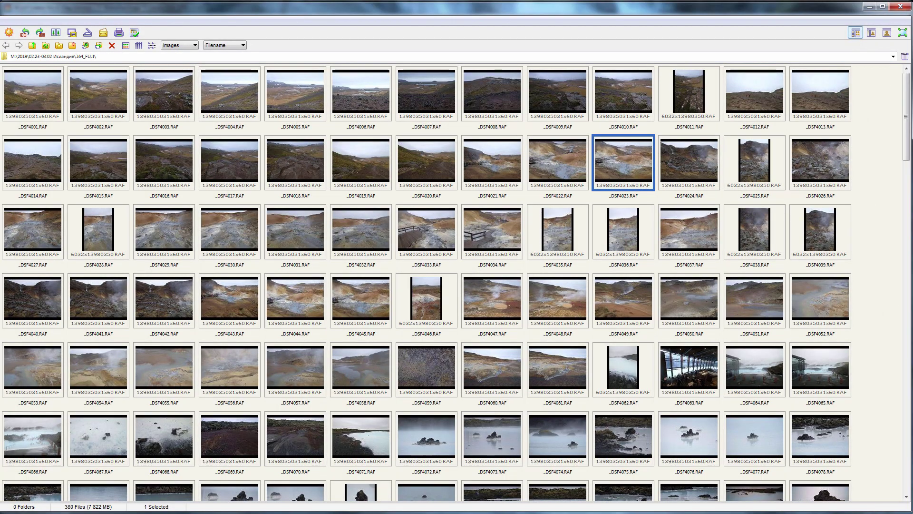
pyautogui.hotkey('alt', 'Tab')
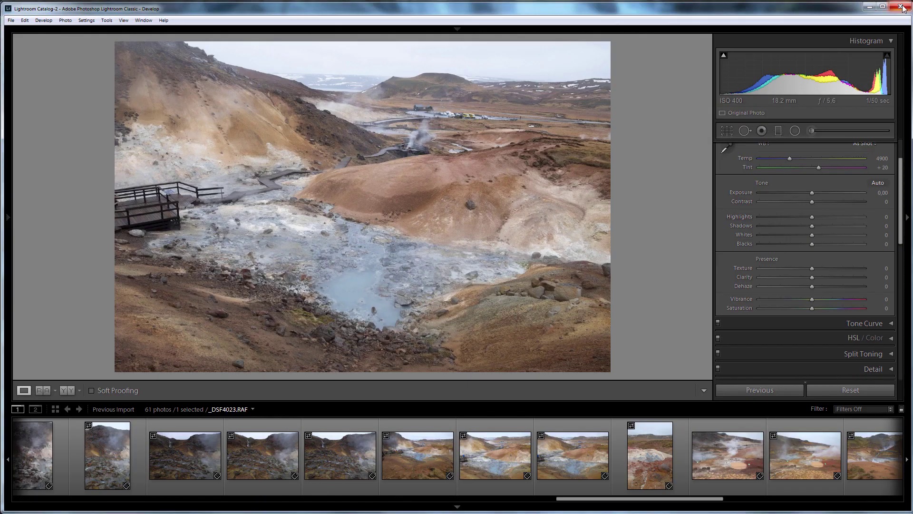
pyautogui.hotkey('alt', 'Tab')
pyautogui.hotkey('alt', 'Tab')
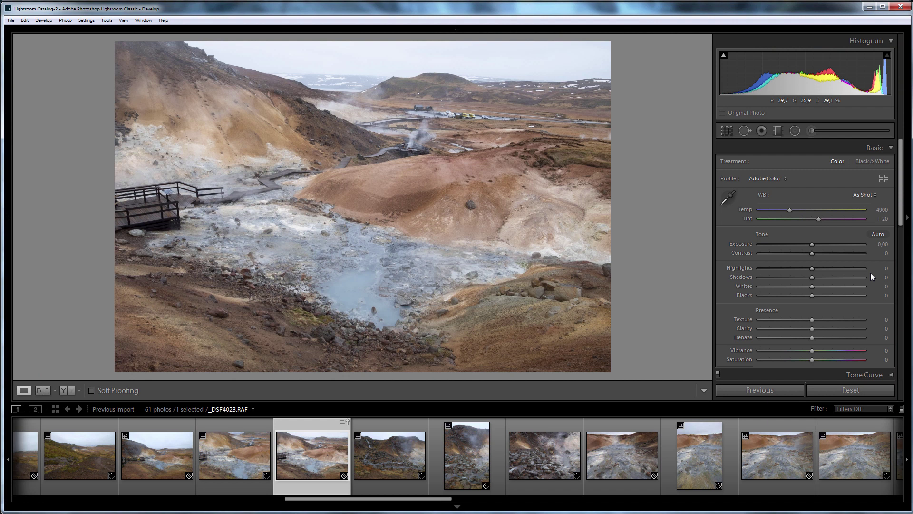
# Apply the Sat+ profile to the geothermal photo with its Amount lowered to 80
pyautogui.click(884, 179)
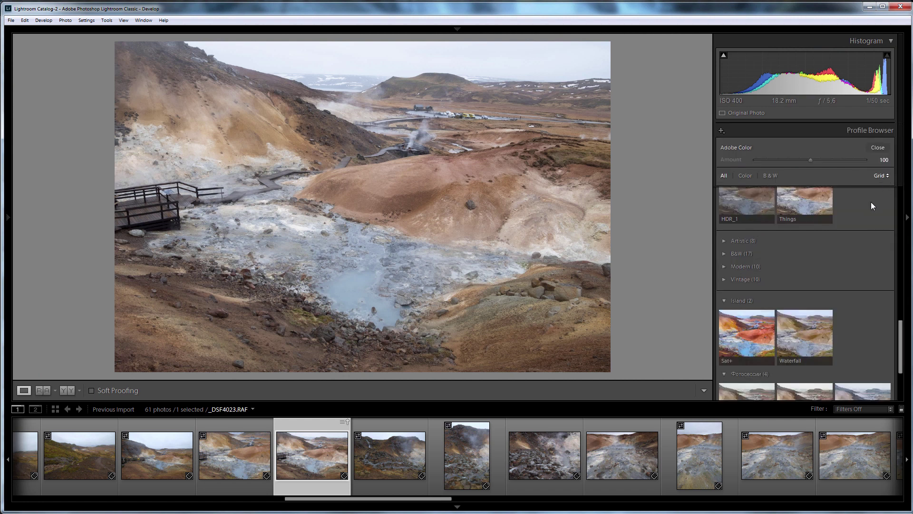
pyautogui.click(738, 341)
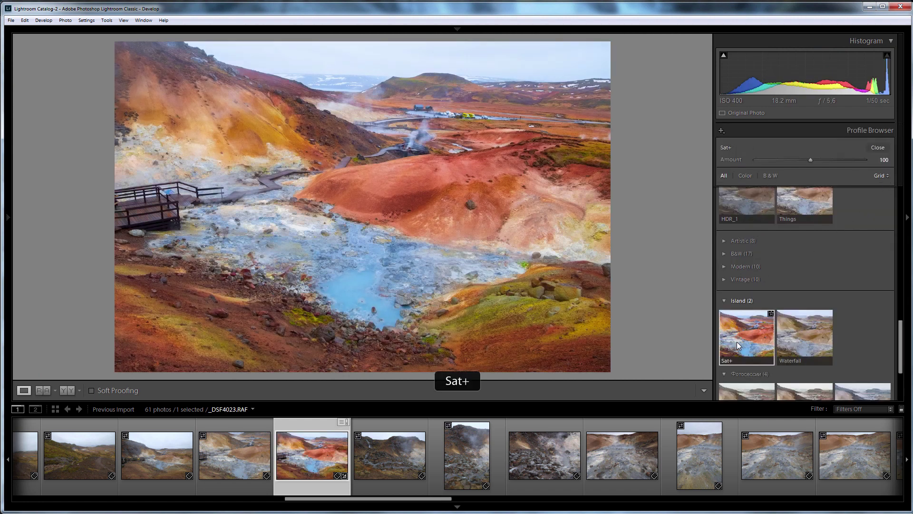
pyautogui.click(878, 147)
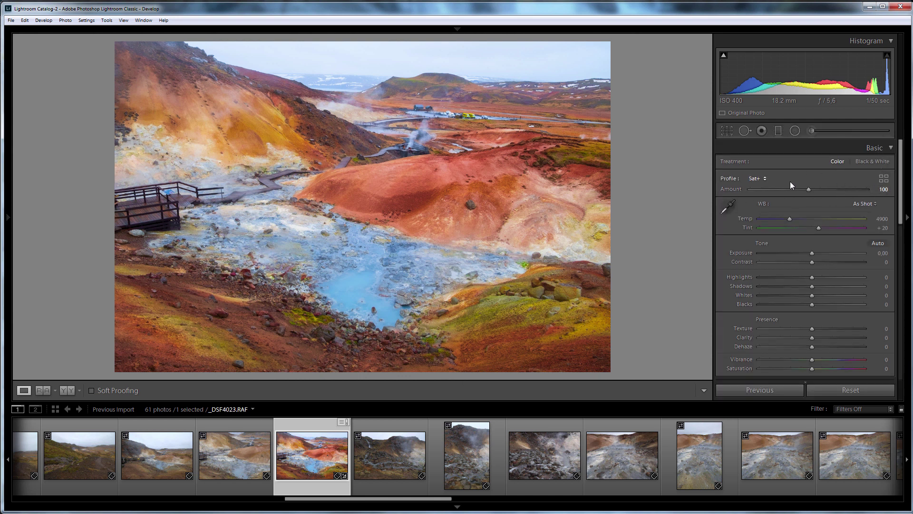
pyautogui.moveTo(809, 190)
pyautogui.mouseDown()
pyautogui.moveTo(834, 190)
pyautogui.moveTo(795, 195)
pyautogui.mouseUp()
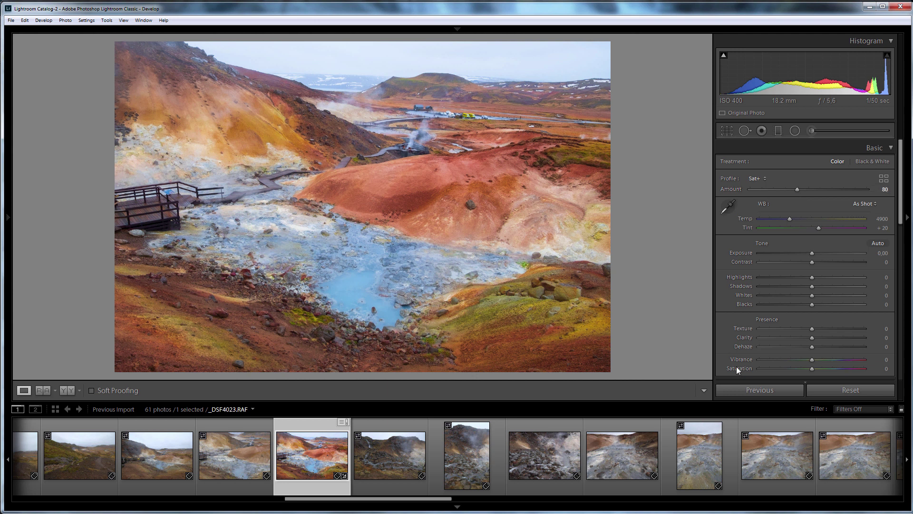
# Sync the Sat+ profile at Amount 80 across all 61 photos in the filmstrip
pyautogui.hotkey('ctrl', 'a')
pyautogui.click(753, 392)
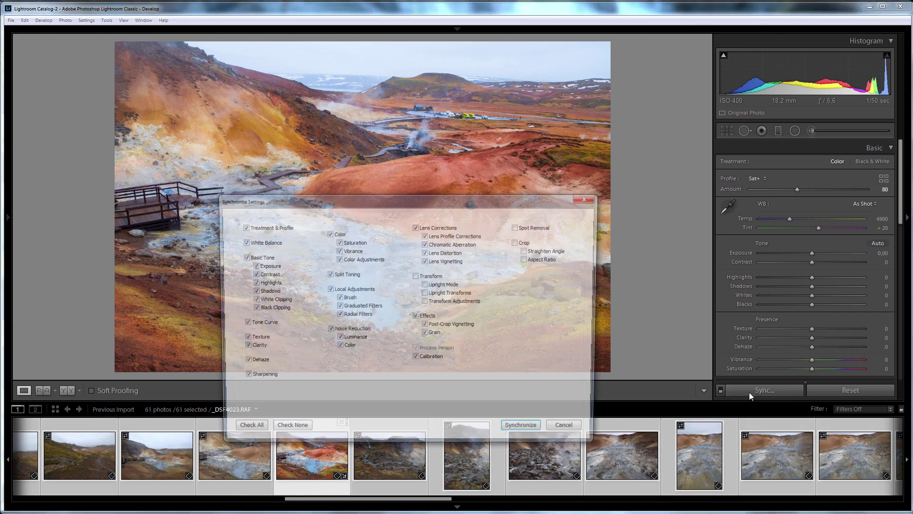
pyautogui.click(523, 431)
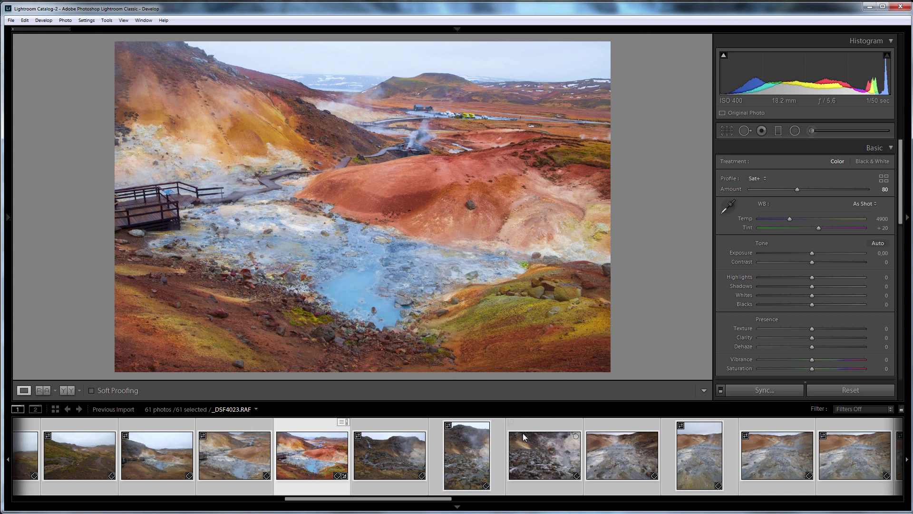
# Compare the next synced photo against its unedited original, then open the vertical steaming-rocks photo
pyautogui.click(380, 450)
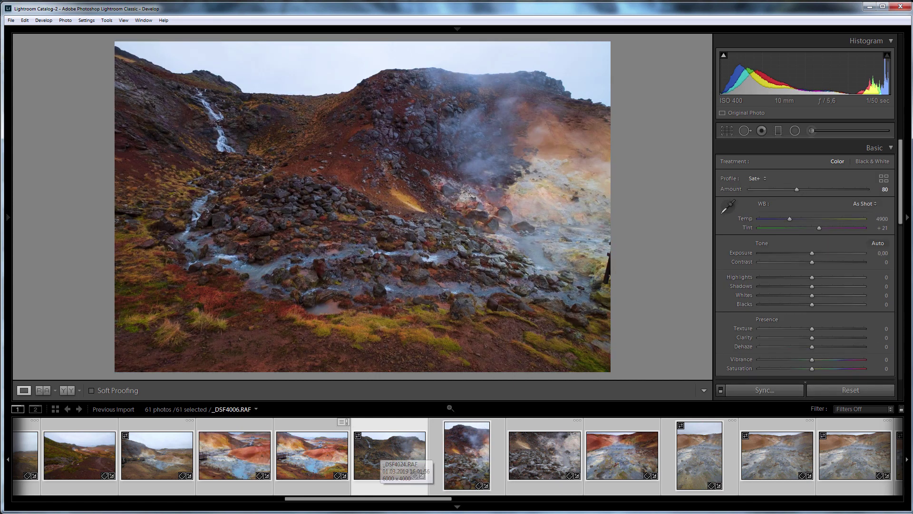
pyautogui.press('\\')
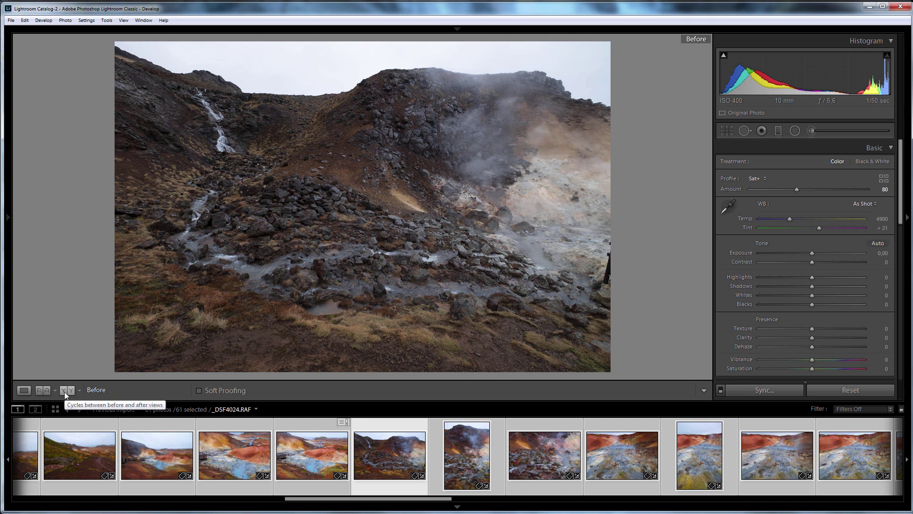
pyautogui.press('\\')
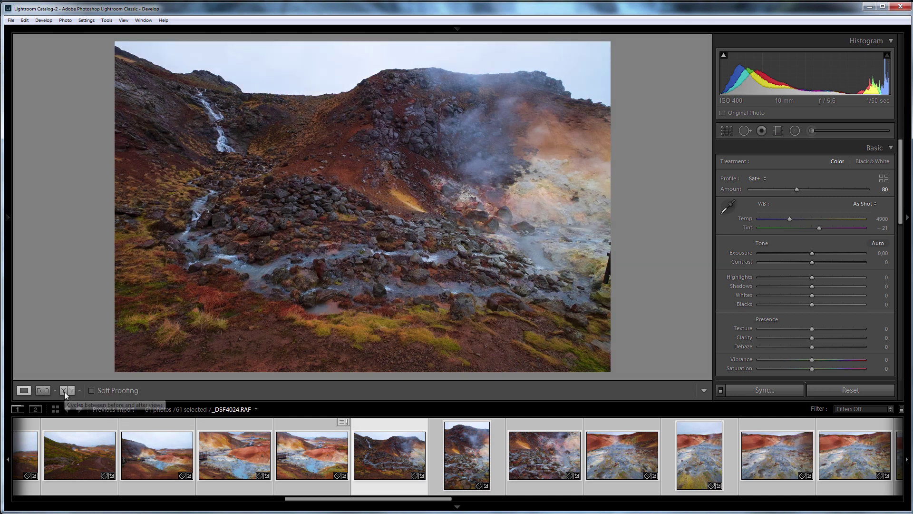
pyautogui.click(466, 462)
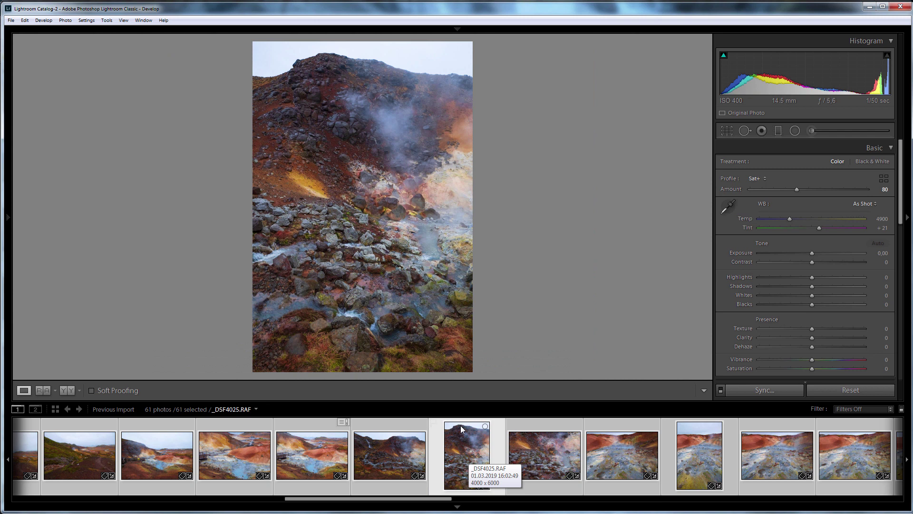
# Compare the rocky steam, geothermal and boardwalk photos in side-by-side Before/After view
pyautogui.press('y')
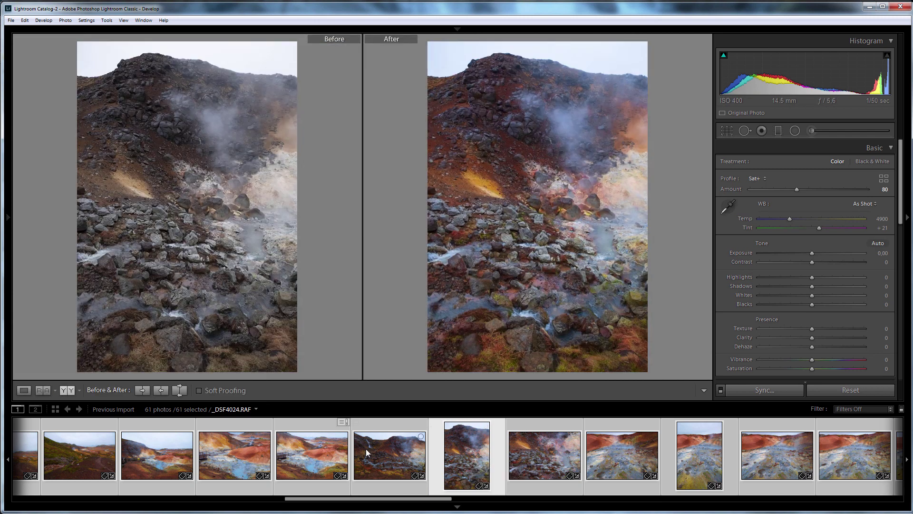
pyautogui.click(542, 459)
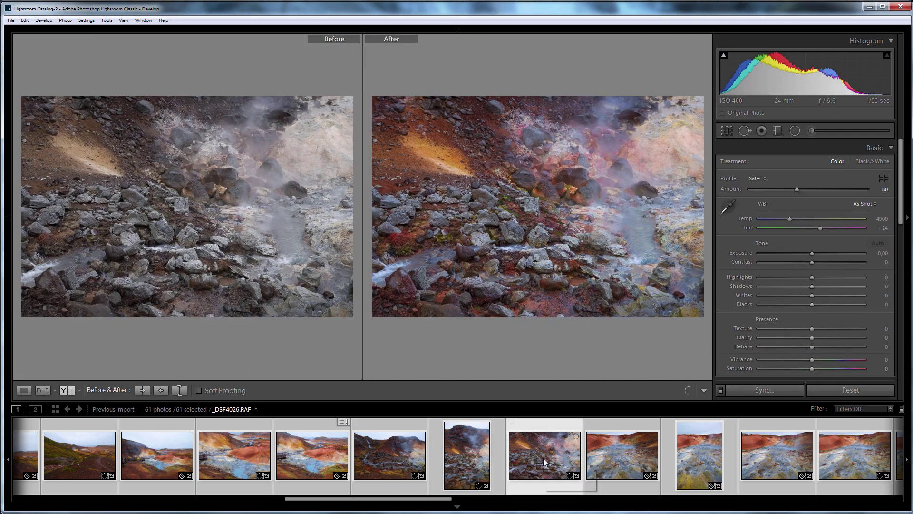
pyautogui.click(531, 455)
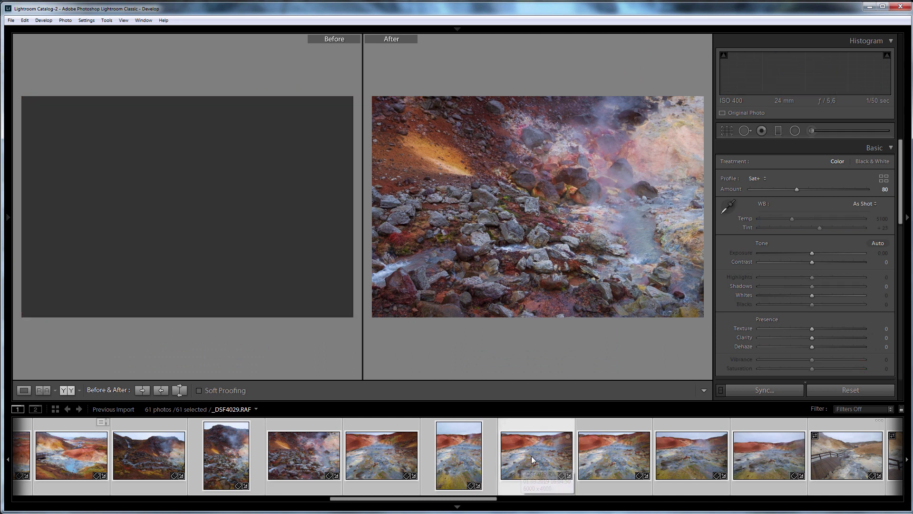
pyautogui.scroll(-3, 531, 455)
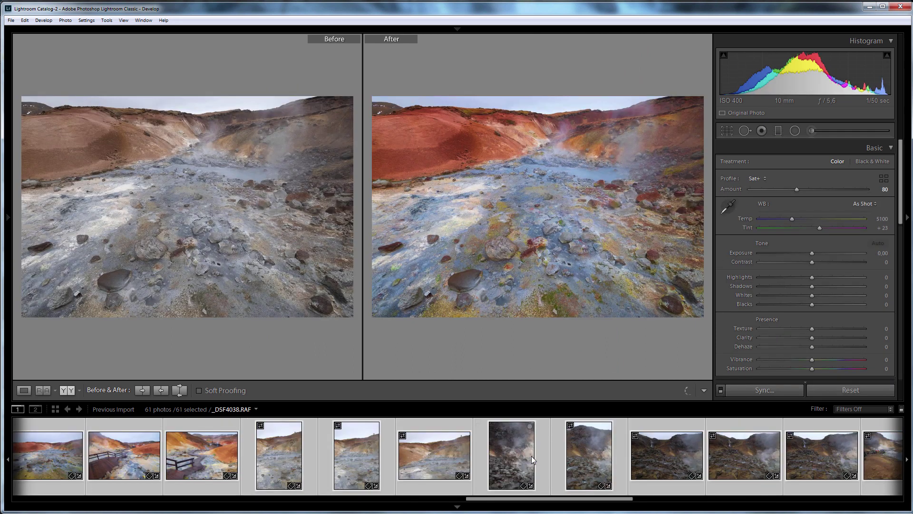
pyautogui.click(207, 447)
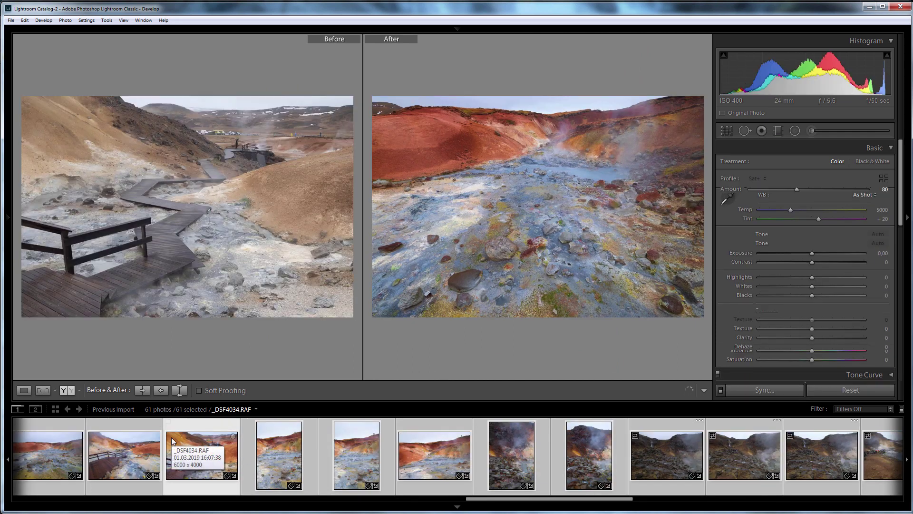
# Compare the river-delta and hillside photos, then show _DSF4060 alone in Loupe view
pyautogui.scroll(-10, 171, 437)
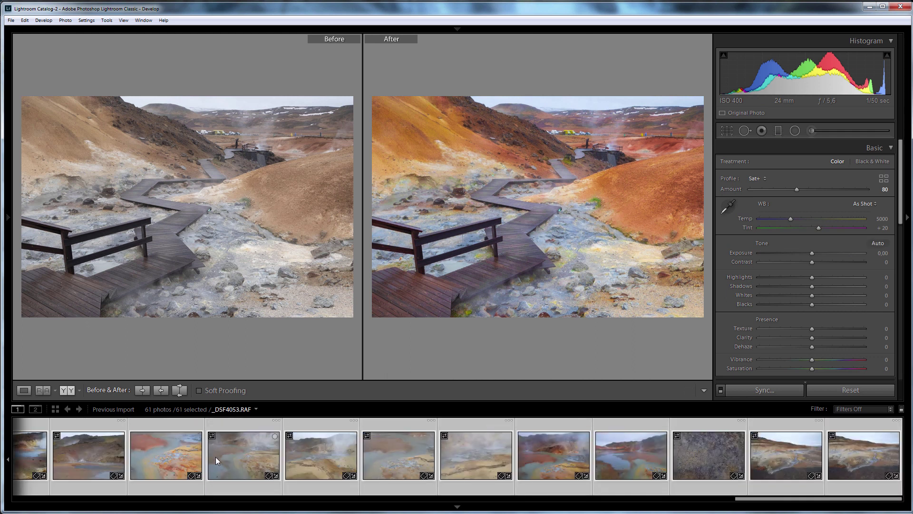
pyautogui.click(149, 455)
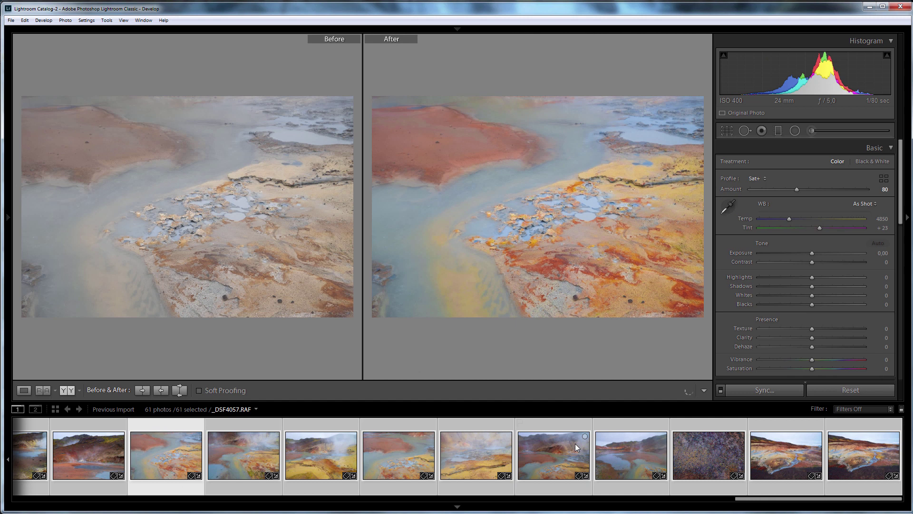
pyautogui.click(558, 455)
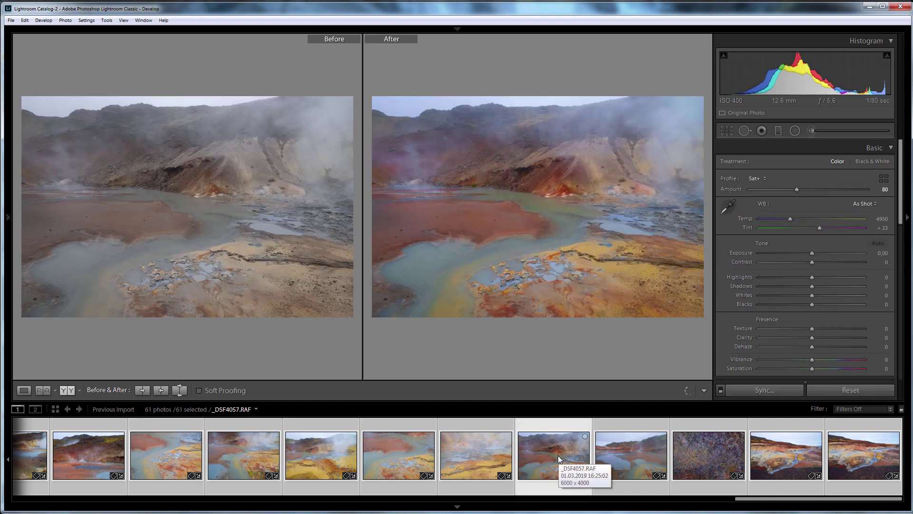
pyautogui.click(23, 390)
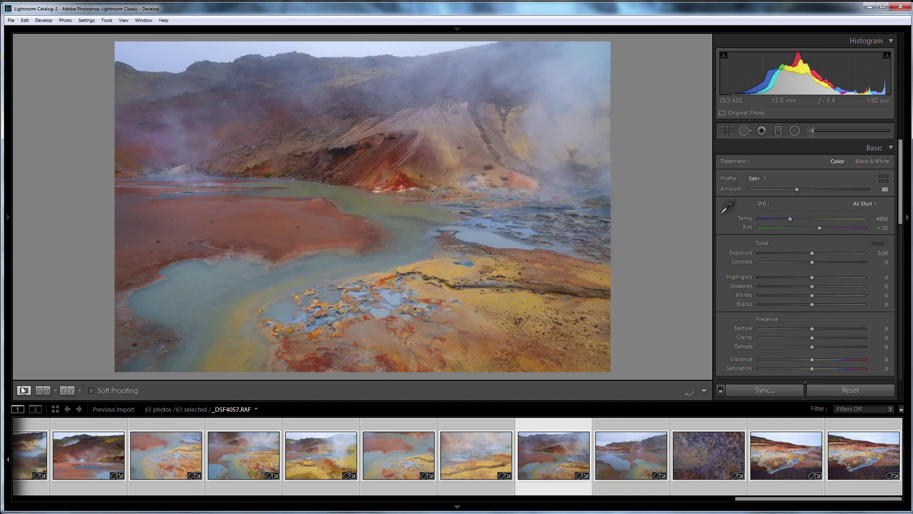
pyautogui.click(793, 457)
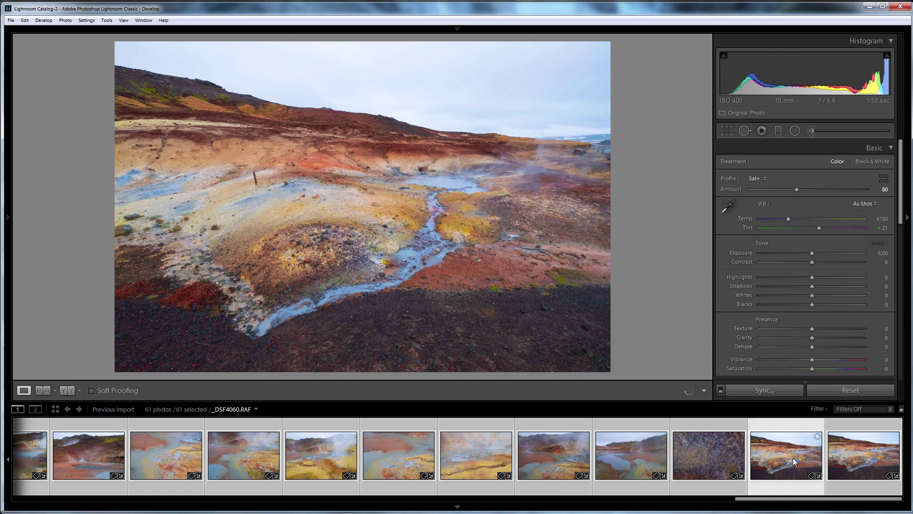
# Set Highlights -78, Contrast +19, Texture +10 and Shadows +8, shown beside the original
pyautogui.moveTo(795, 277)
pyautogui.mouseDown()
pyautogui.moveTo(778, 279)
pyautogui.moveTo(808, 282)
pyautogui.moveTo(781, 276)
pyautogui.moveTo(788, 276)
pyautogui.mouseUp()
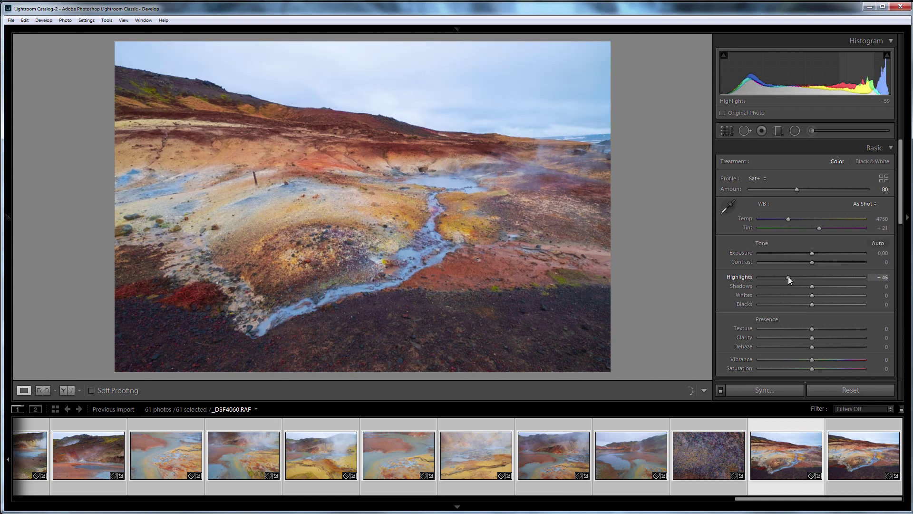
pyautogui.click(821, 261)
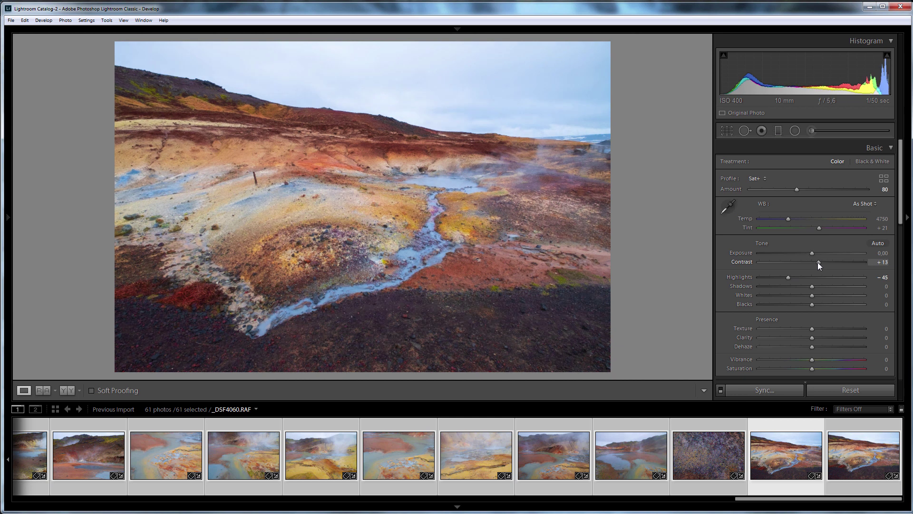
pyautogui.click(821, 328)
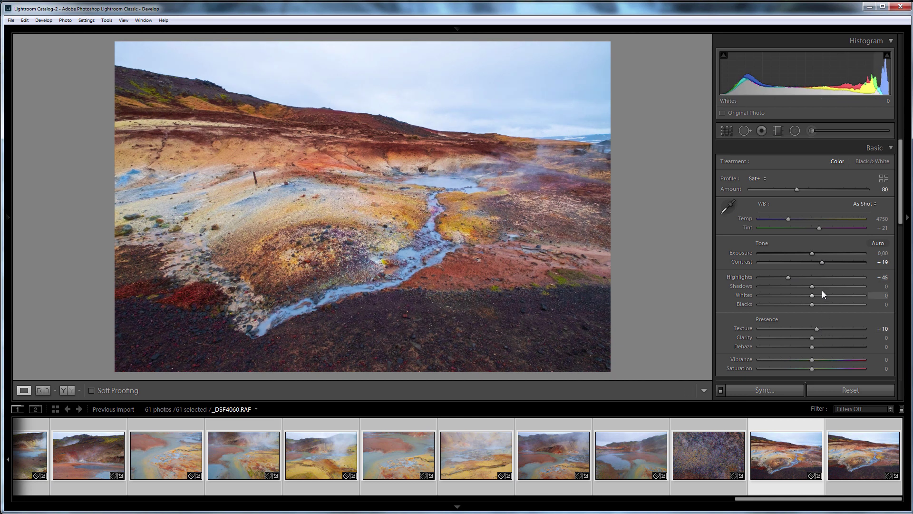
pyautogui.moveTo(822, 286); pyautogui.dragTo(771, 278)
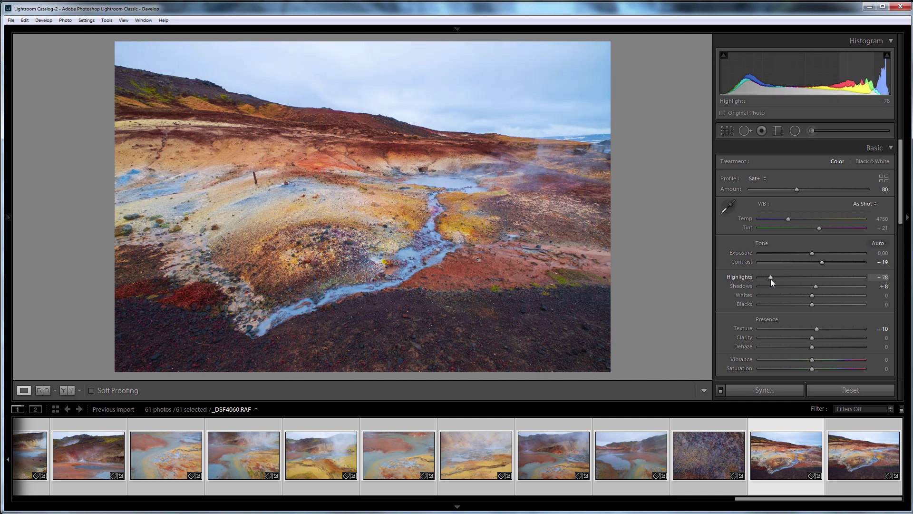
pyautogui.click(68, 391)
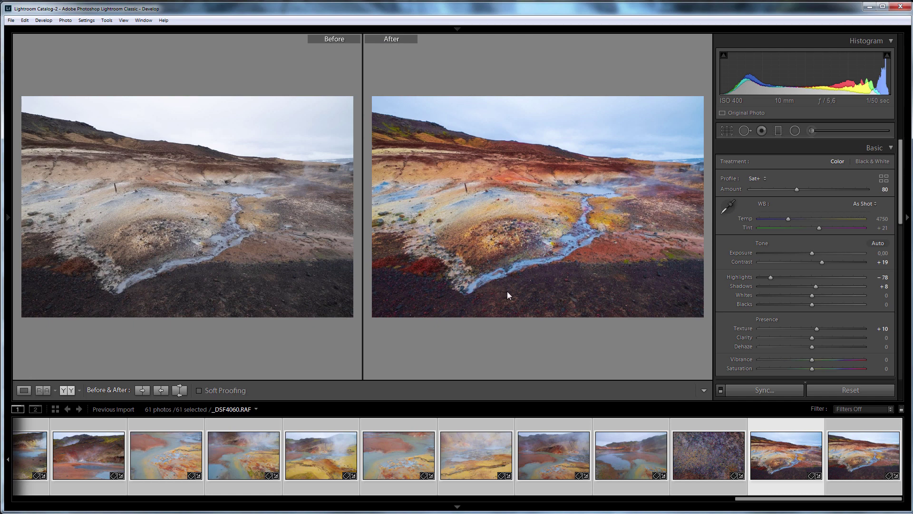